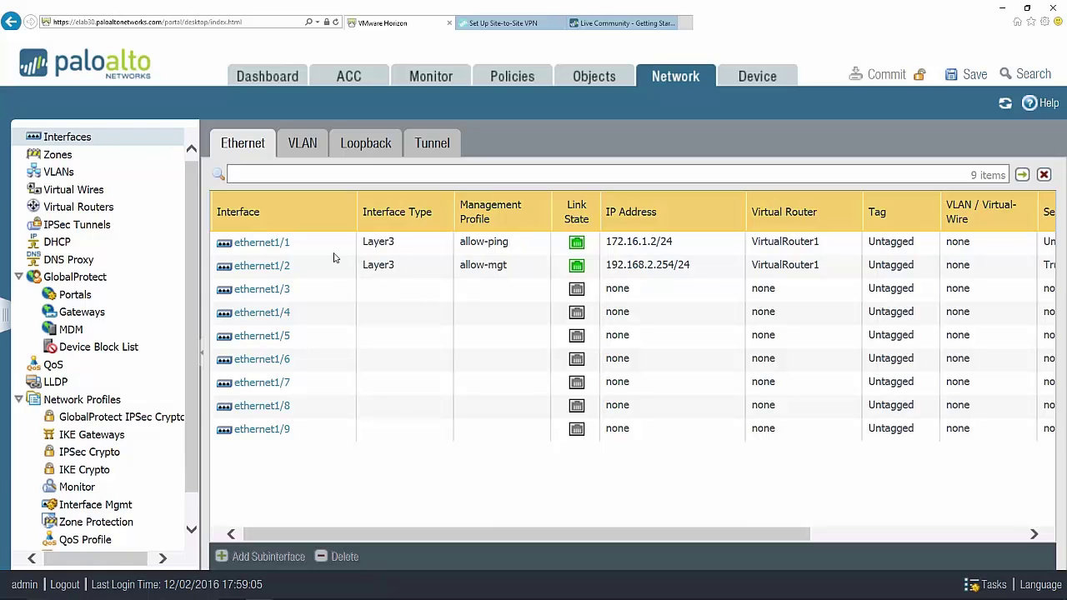
- Check the existing tunnel interface, then list the Untrust-L3, Trust-L3 and VPN zones
{"action": "mouse_move", "coordinate": [316, 276]}
{"action": "mouse_move", "coordinate": [312, 250]}
{"action": "mouse_move", "coordinate": [696, 249]}
{"action": "left_click", "coordinate": [437, 150]}
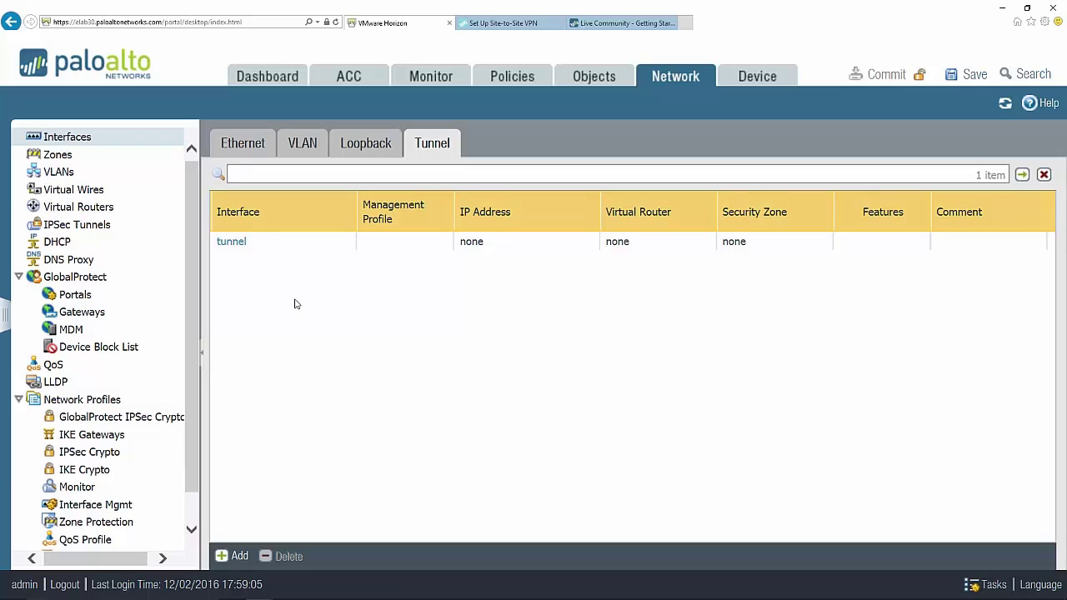
{"action": "left_click", "coordinate": [96, 157]}
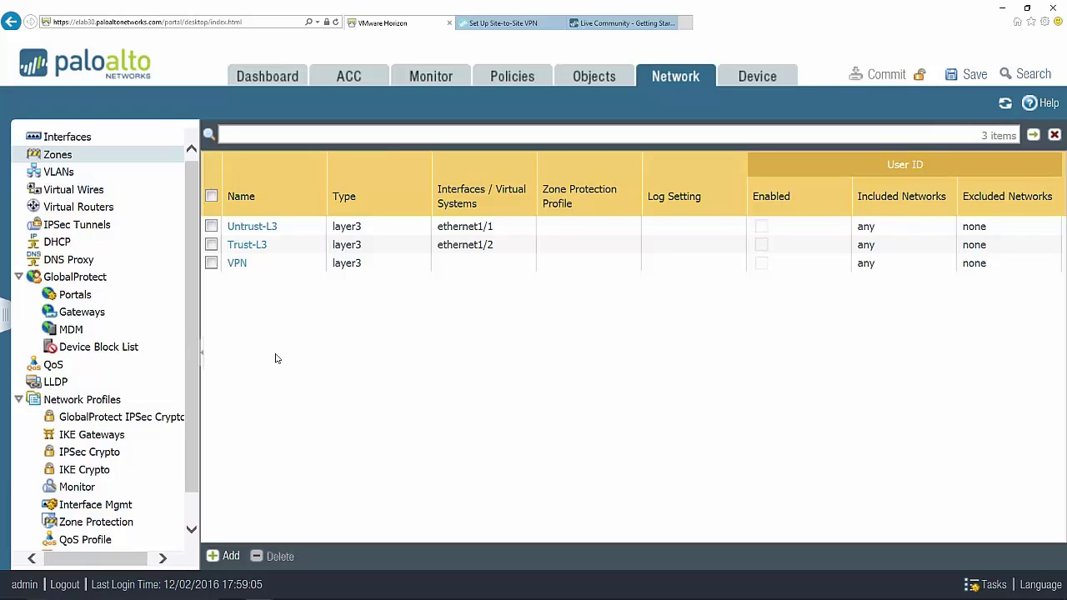
- Review the IKE Crypto profiles, then open the empty IKE Gateways list
{"action": "scroll", "coordinate": [194, 483], "scroll_direction": "down", "scroll_amount": 1}
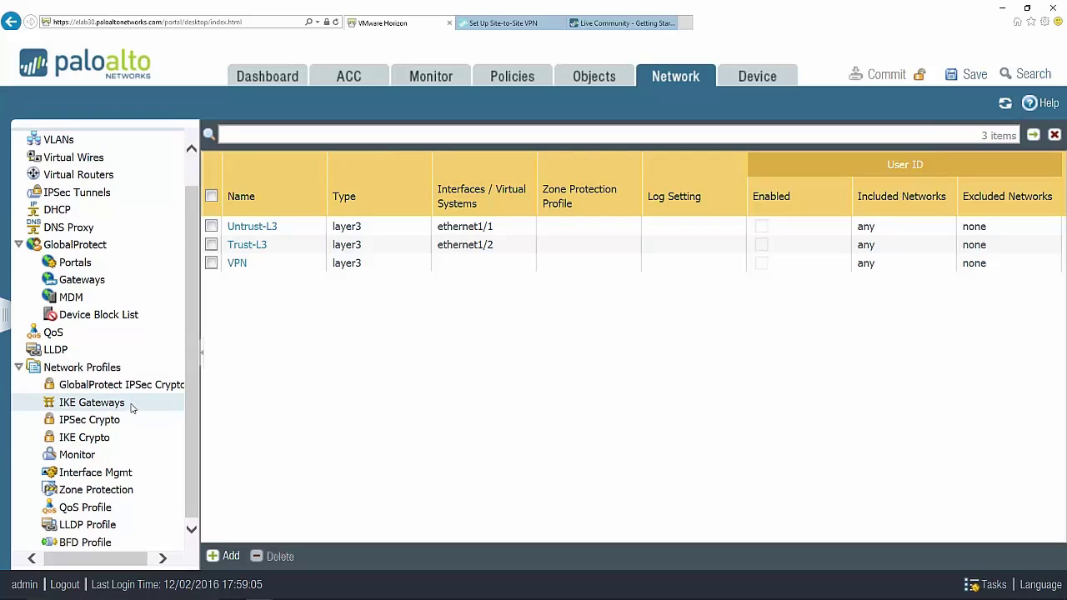
{"action": "left_click", "coordinate": [130, 439]}
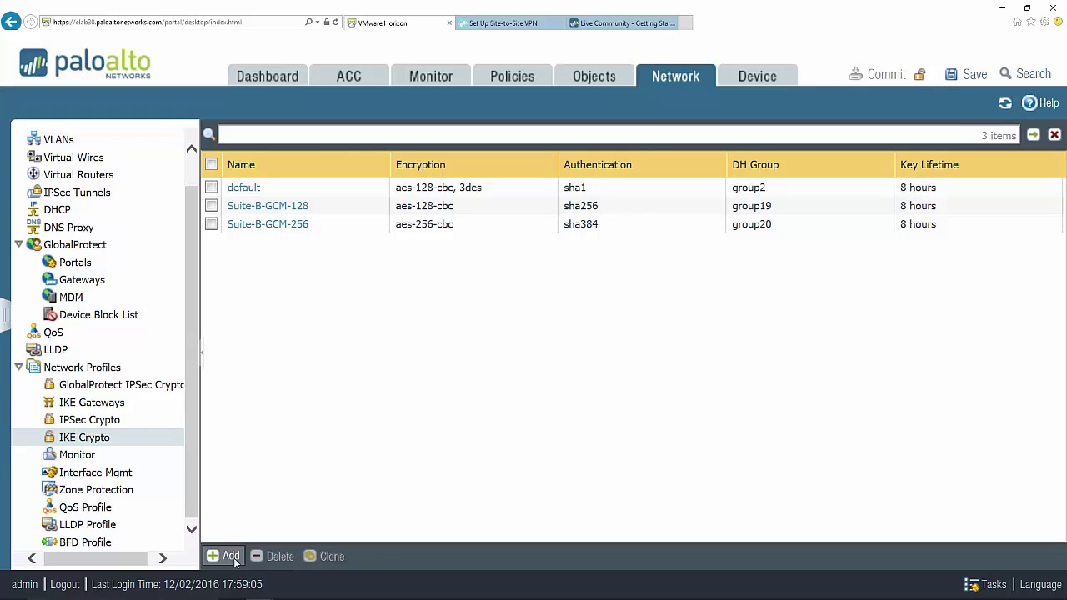
{"action": "left_click", "coordinate": [135, 408]}
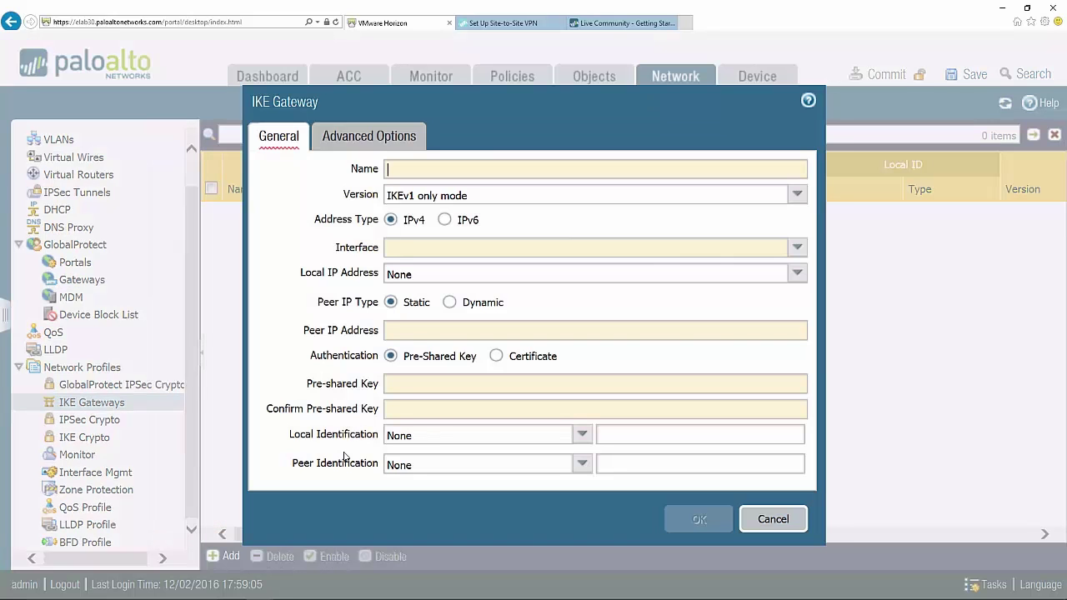
- Name the gateway Site2-IKE-GW, IKEv1 only mode, on ethernet1/1 with local address 172.16.1.2/24
{"action": "type", "text": "Site2-IKE-GW"}
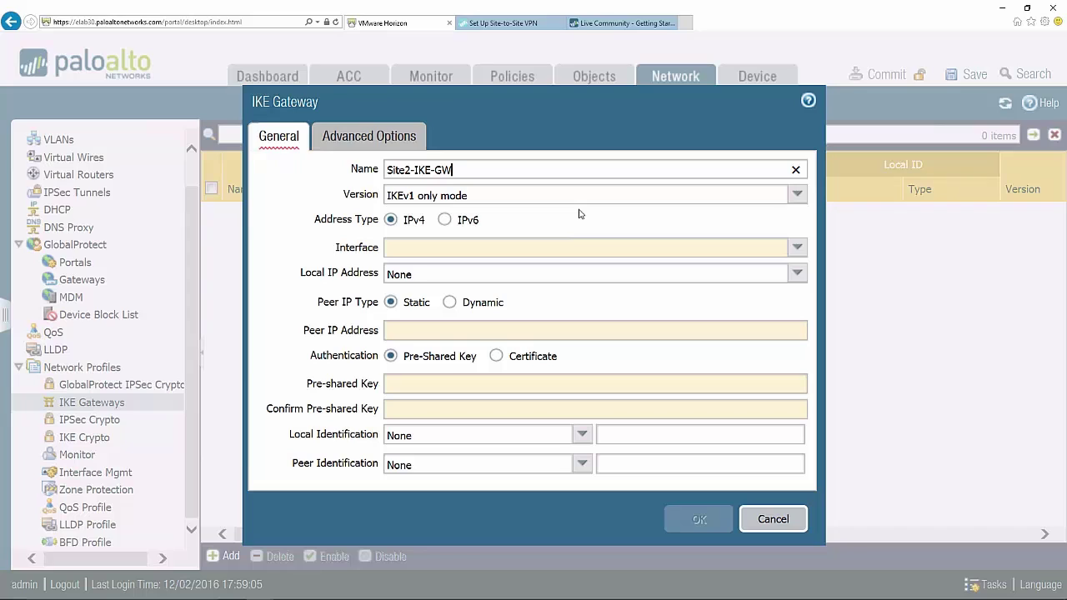
{"action": "left_click", "coordinate": [798, 195]}
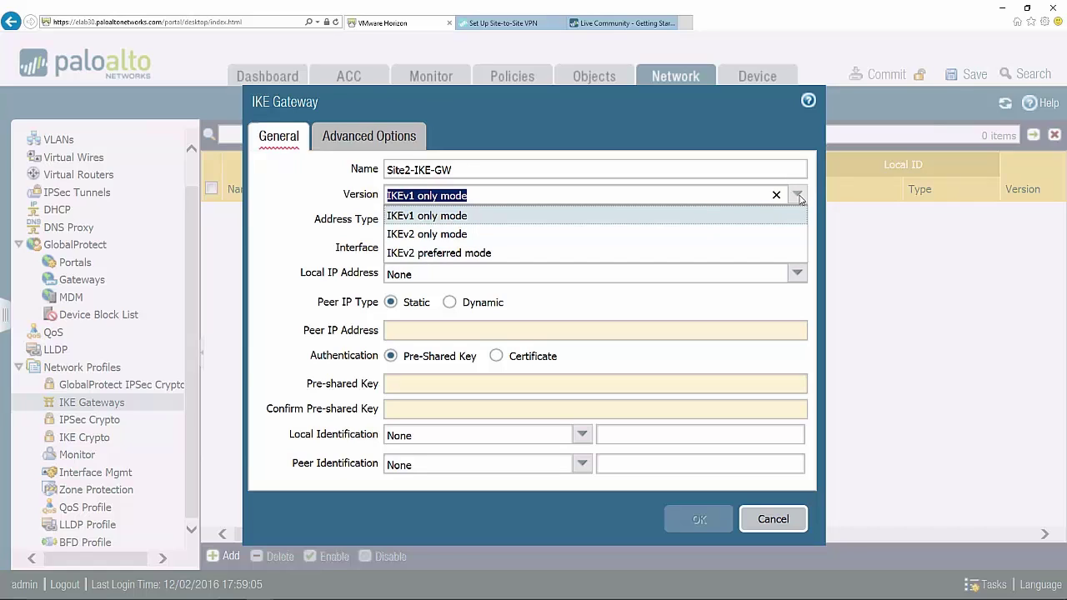
{"action": "left_click", "coordinate": [587, 217]}
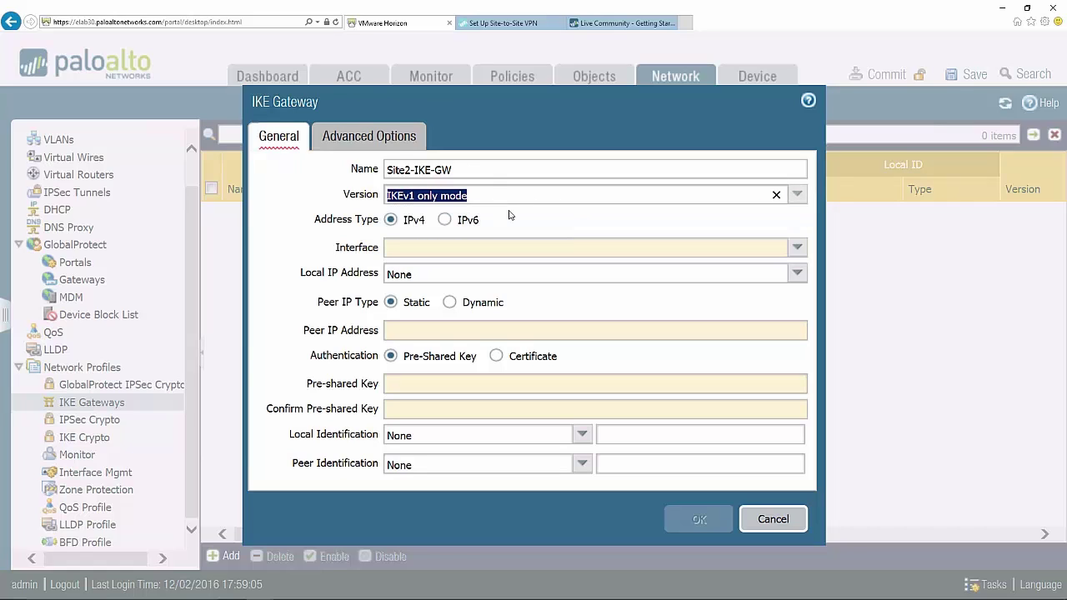
{"action": "left_click", "coordinate": [595, 242]}
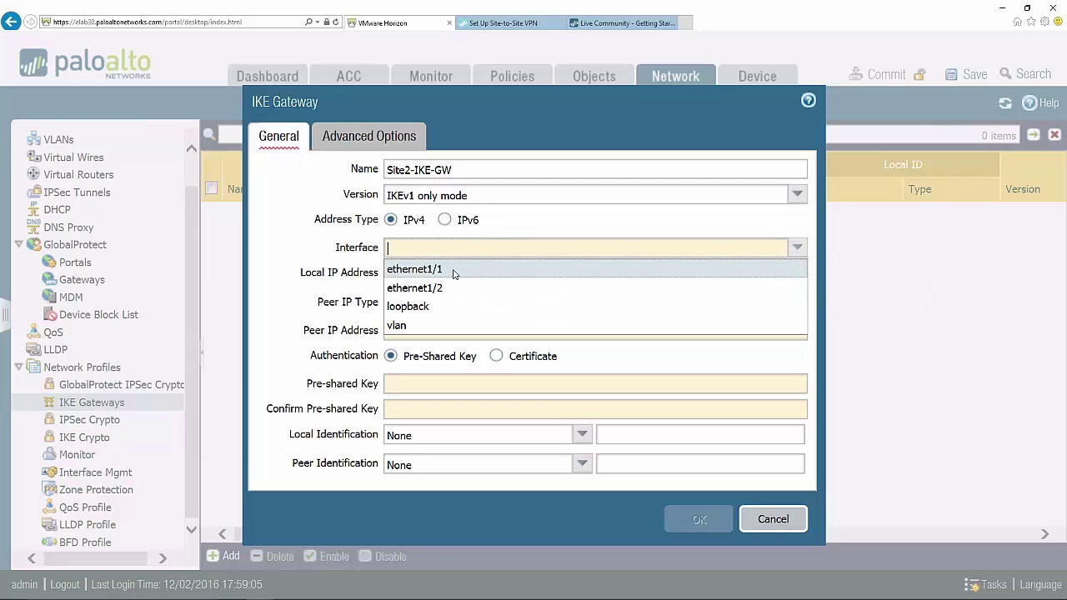
{"action": "key", "text": "Return"}
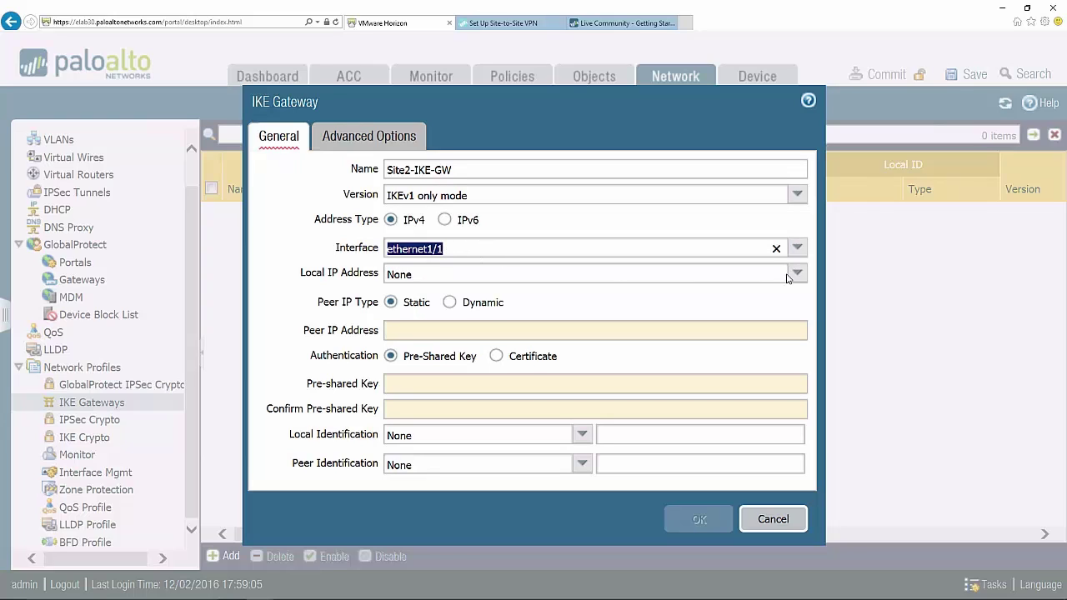
{"action": "left_click", "coordinate": [501, 279]}
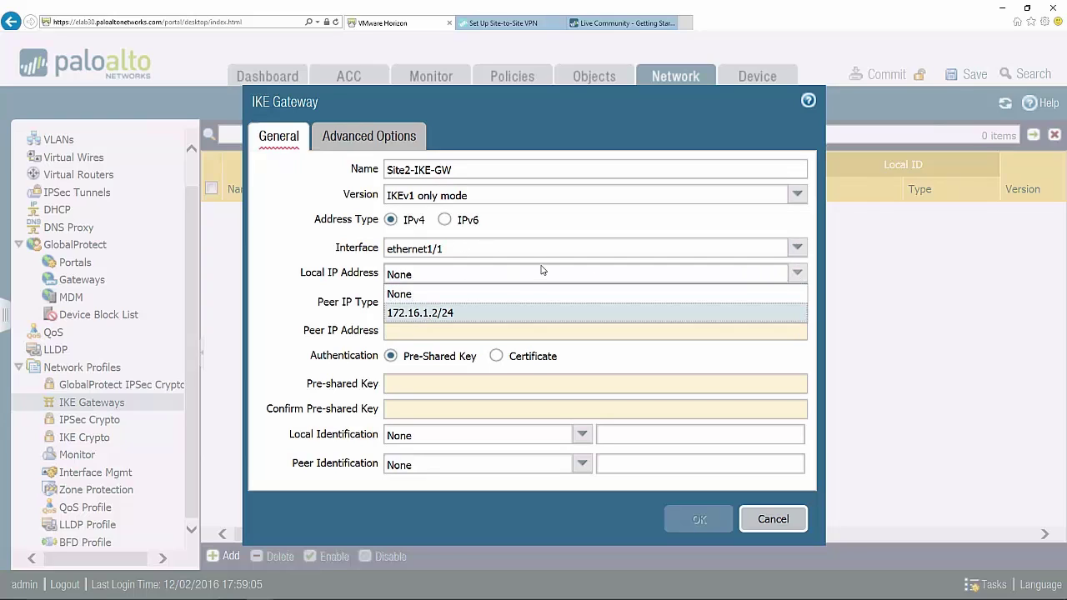
{"action": "left_click", "coordinate": [434, 313]}
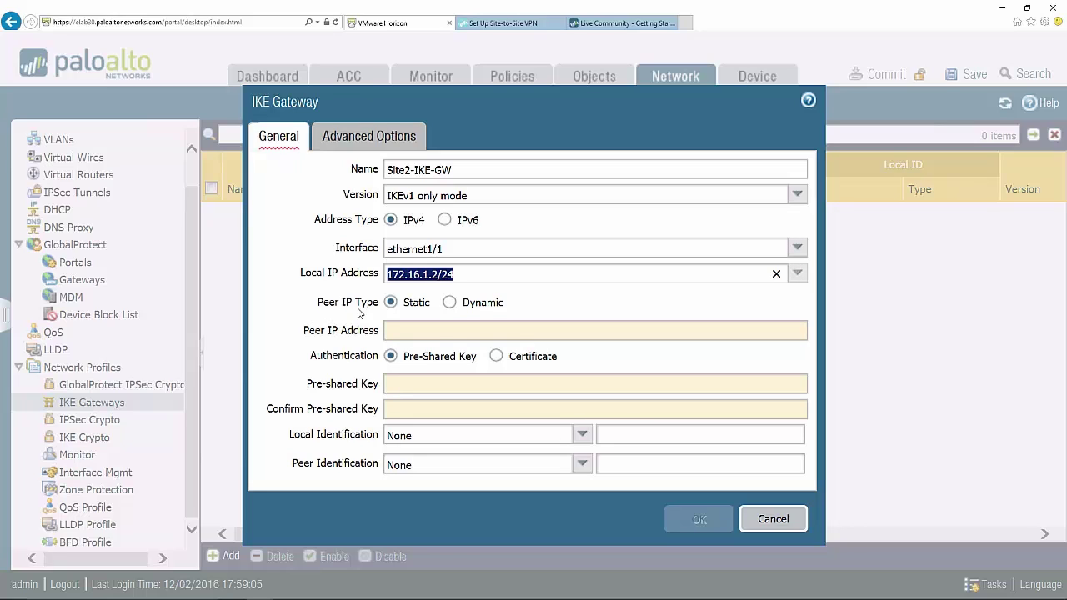
- Set a static peer IP of 172.16.1.1, leaving peer identification as None
{"action": "left_click", "coordinate": [449, 302]}
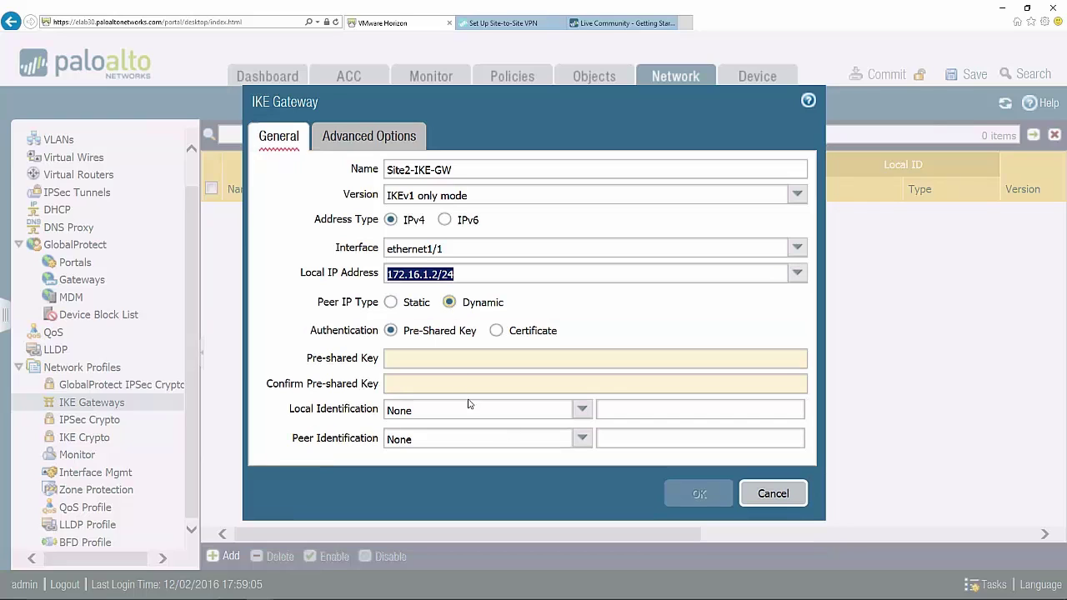
{"action": "left_click", "coordinate": [581, 439]}
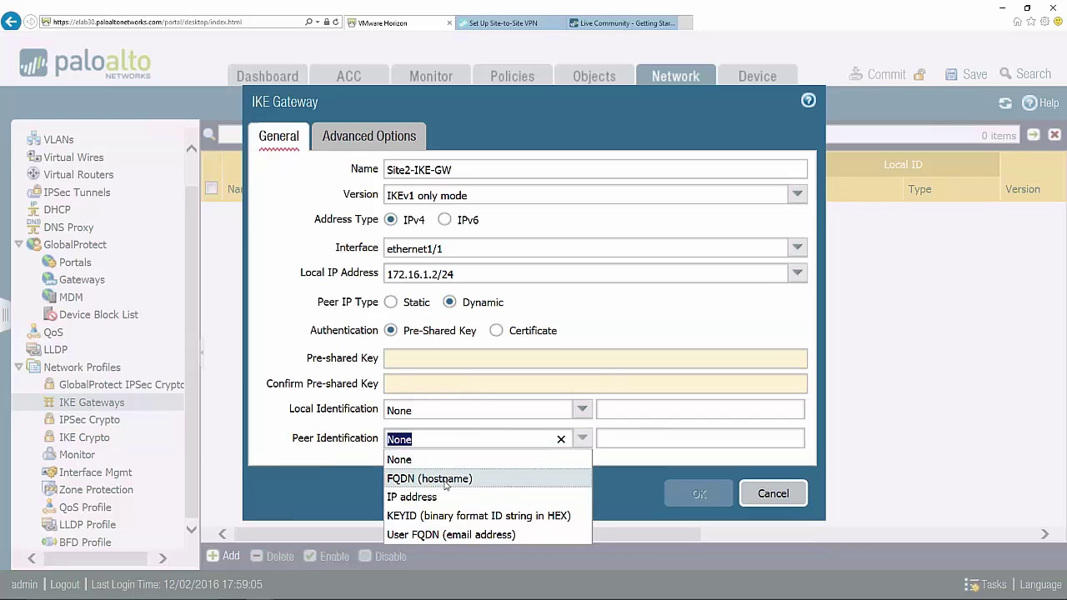
{"action": "left_click", "coordinate": [348, 377]}
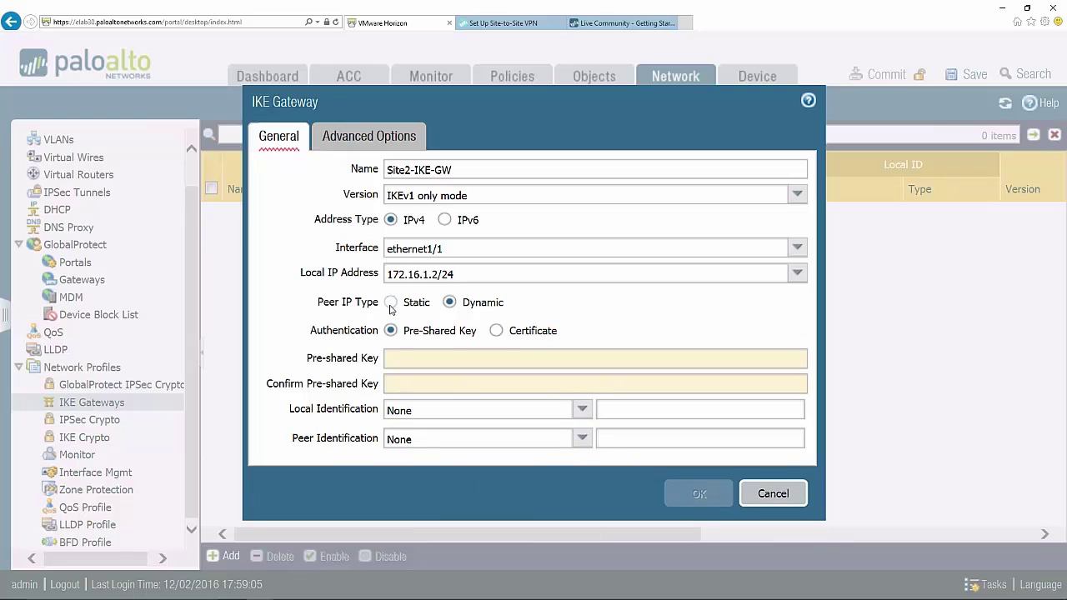
{"action": "left_click", "coordinate": [390, 303]}
{"action": "left_click", "coordinate": [412, 336]}
{"action": "type", "text": "172.16.1.1"}
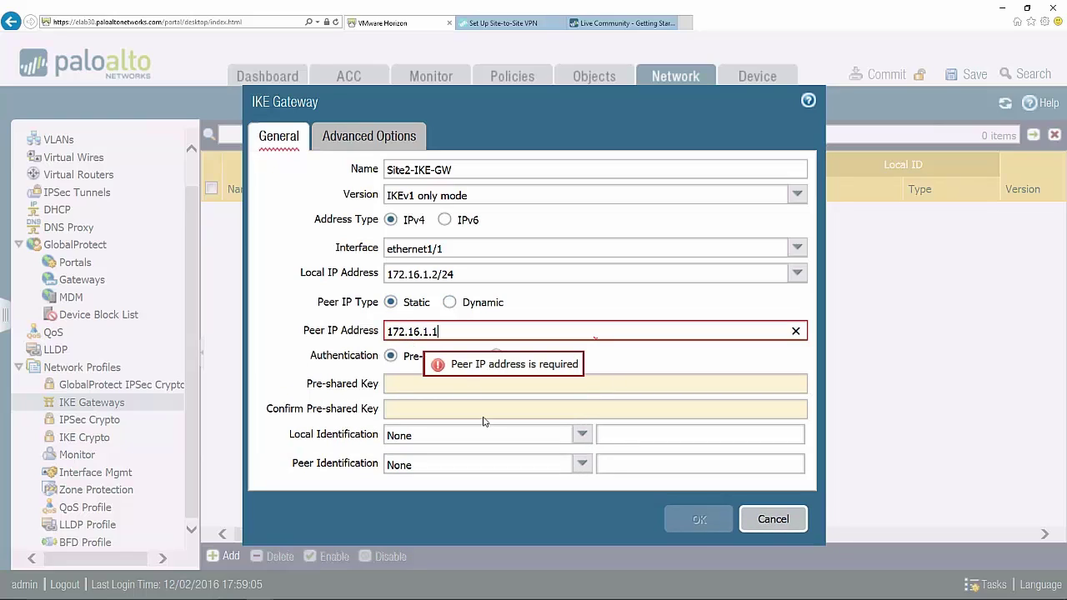
{"action": "left_click", "coordinate": [401, 388]}
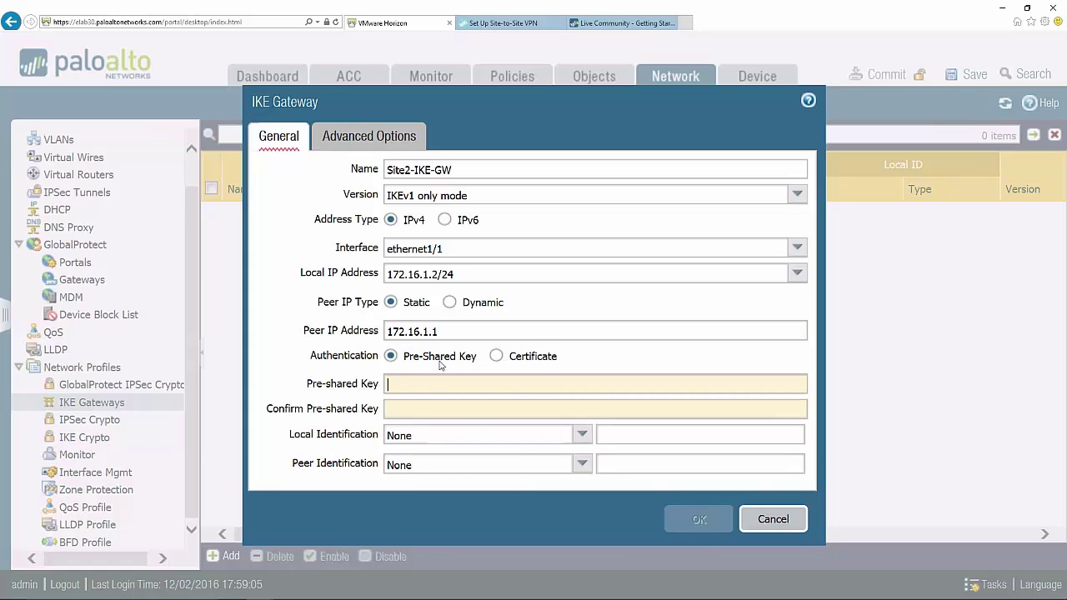
- Keep Pre-Shared Key authentication and enter the pre-shared key and its confirmation
{"action": "left_click", "coordinate": [497, 357]}
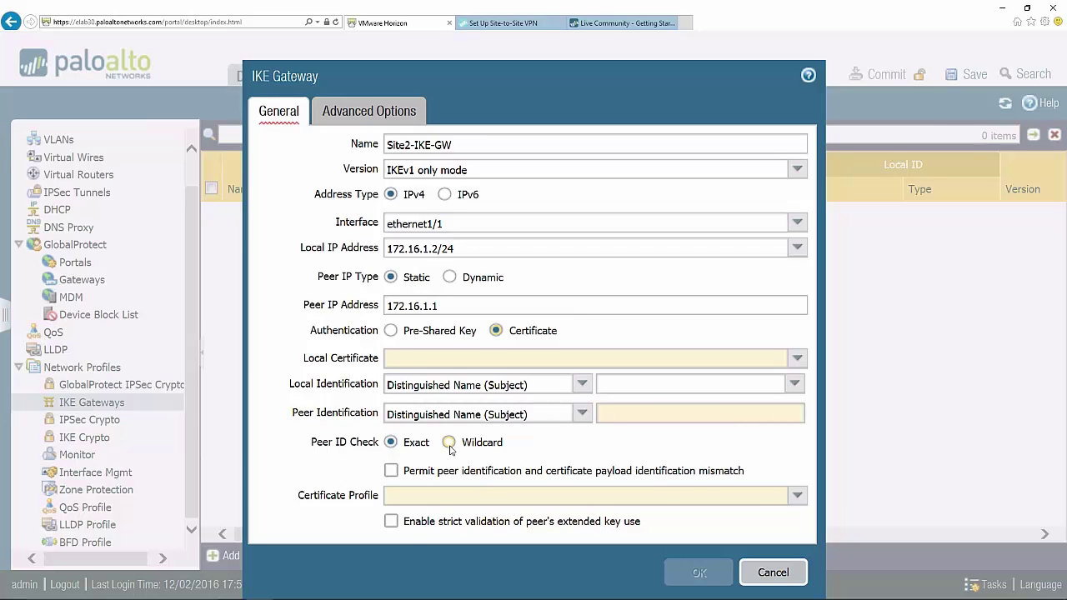
{"action": "left_click", "coordinate": [390, 331]}
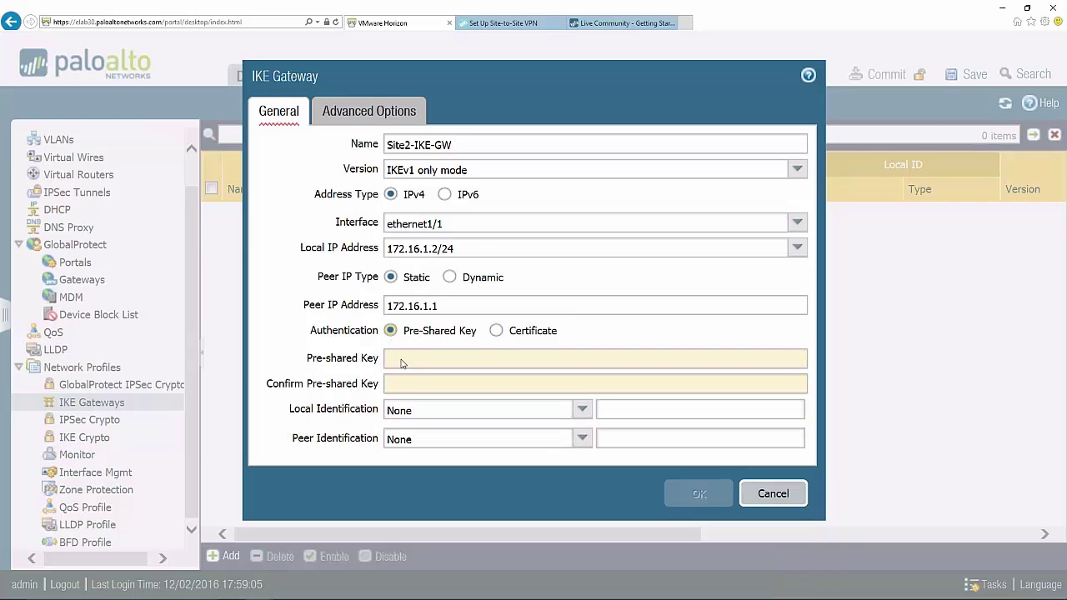
{"action": "left_click", "coordinate": [404, 362]}
{"action": "type", "text": "pal"}
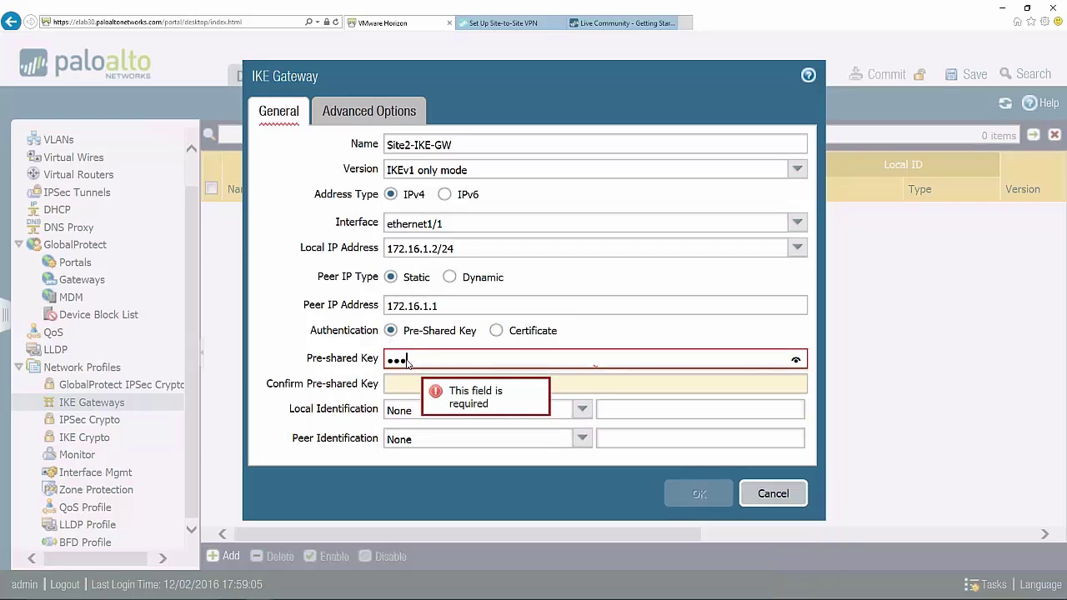
{"action": "type", "text": "oalto1"}
{"action": "key", "text": "Tab"}
{"action": "type", "text": "paloa"}
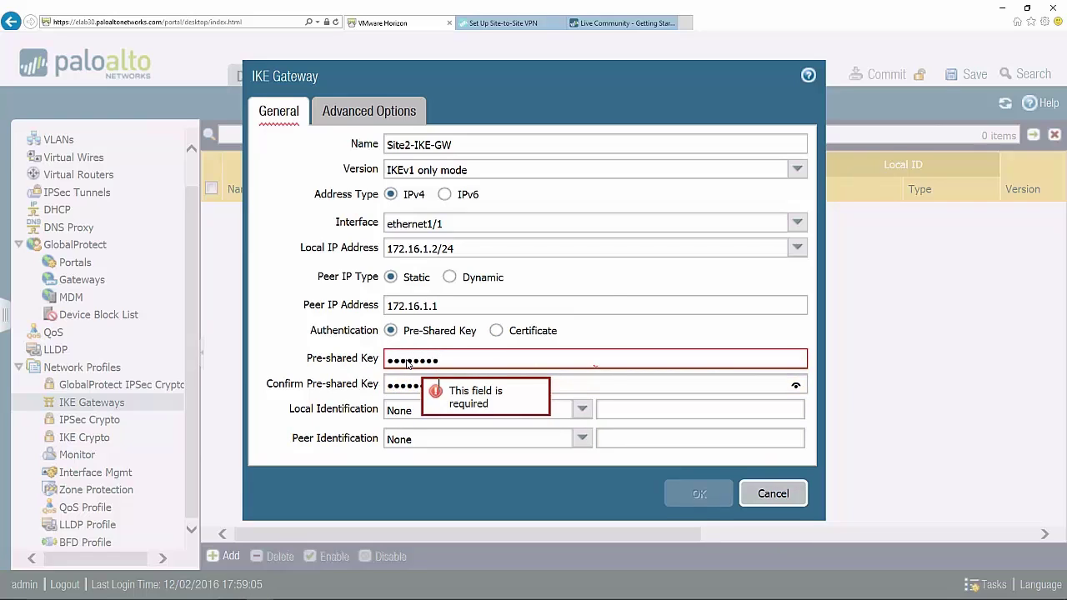
{"action": "type", "text": "lto"}
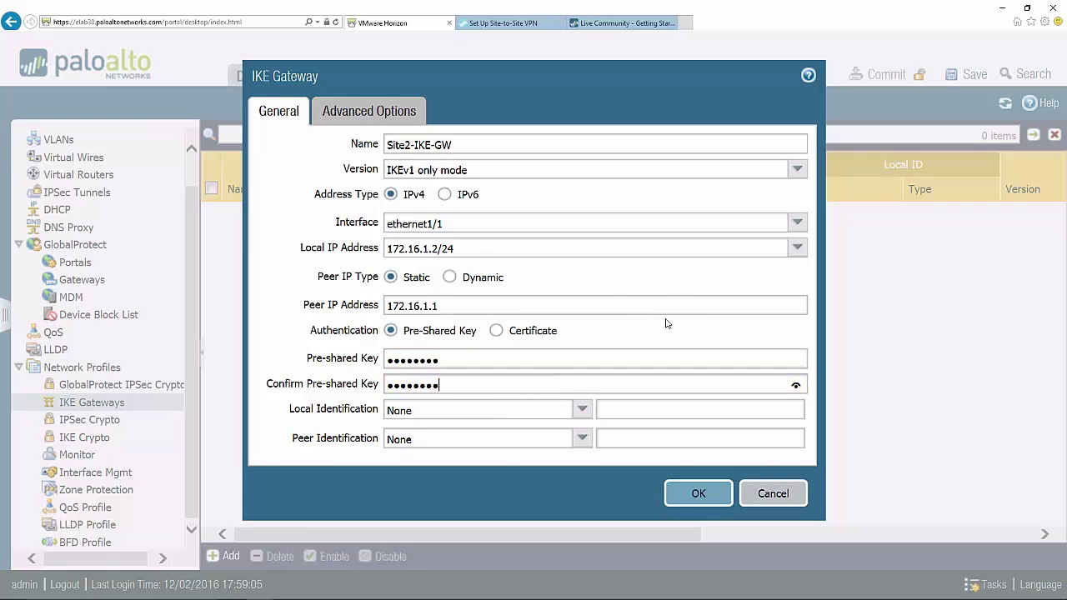
- Keep the default IKE crypto profile and switch the version to IKEv2 preferred mode
{"action": "left_click", "coordinate": [382, 119]}
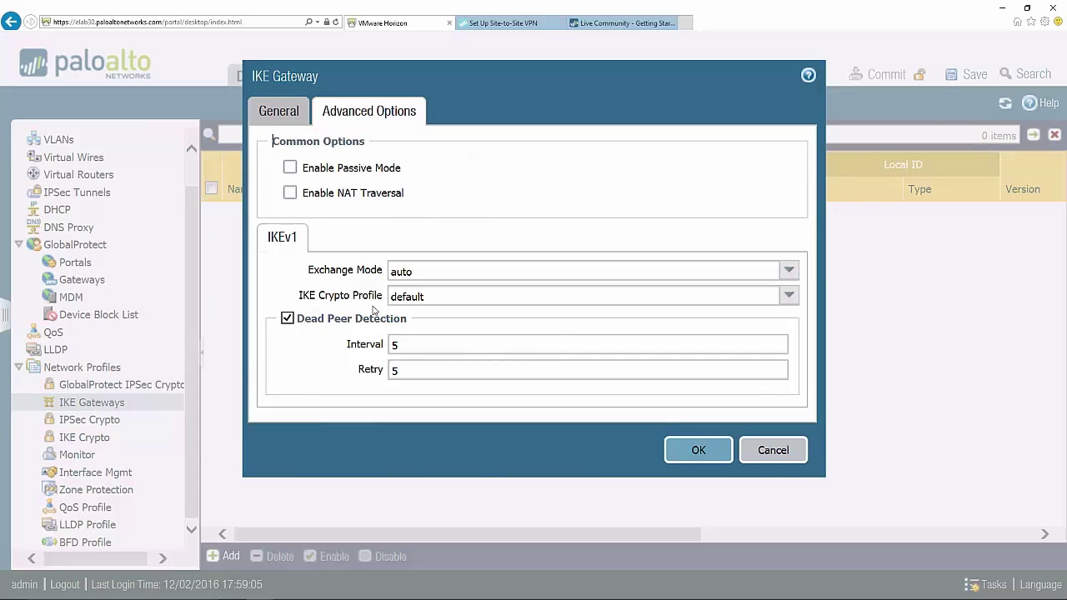
{"action": "left_click", "coordinate": [787, 297]}
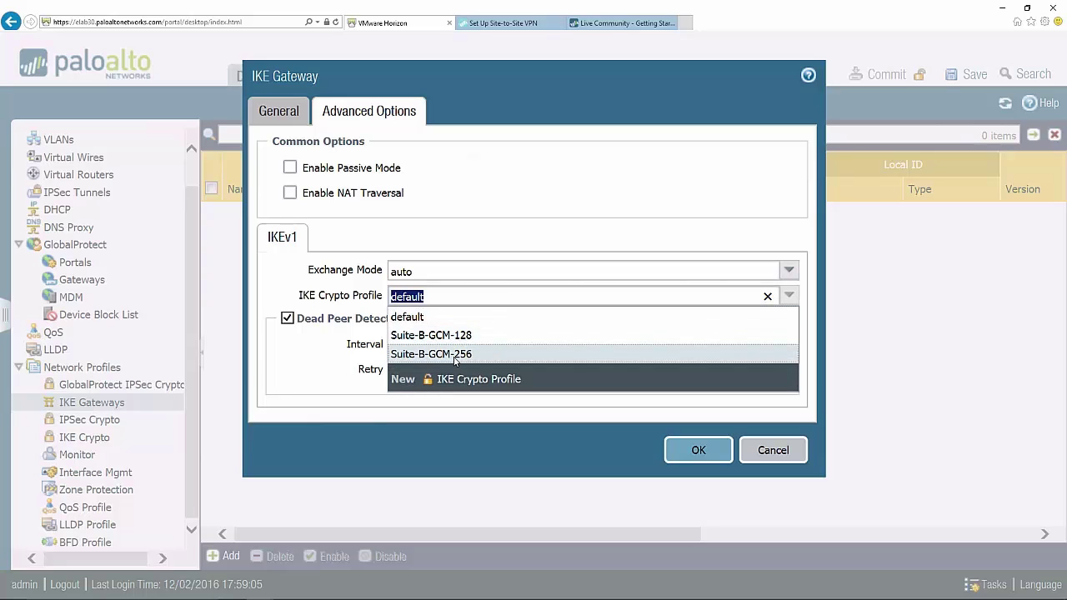
{"action": "left_click", "coordinate": [447, 301]}
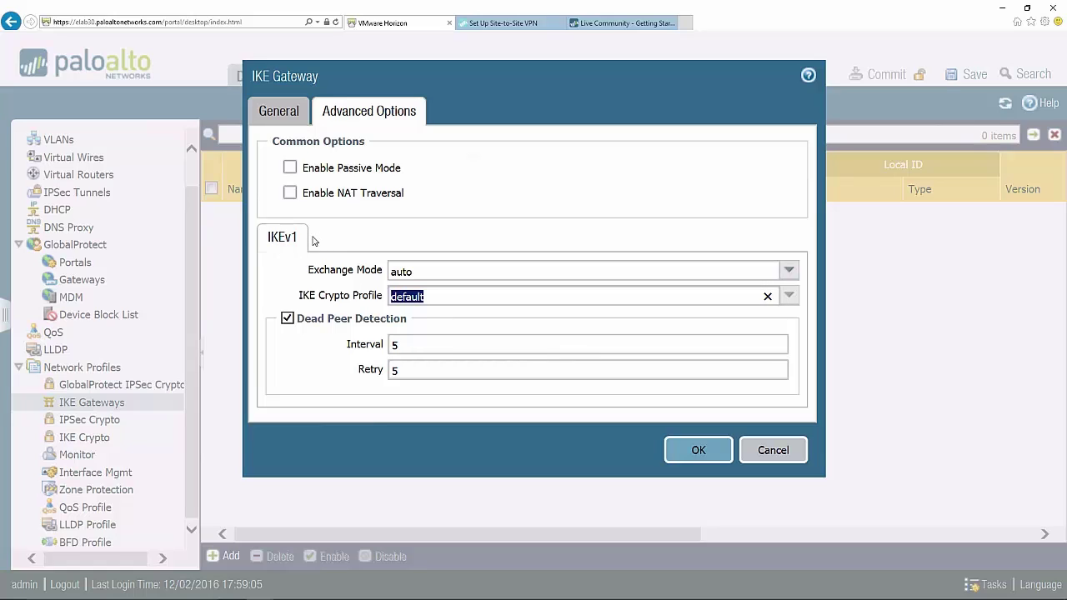
{"action": "left_click", "coordinate": [279, 115]}
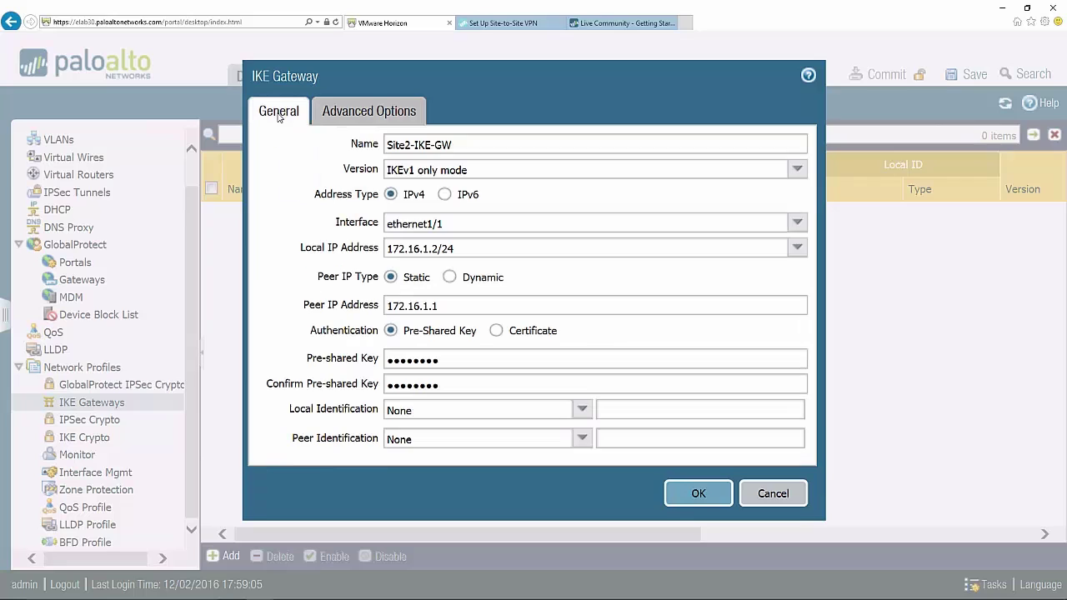
{"action": "left_click", "coordinate": [798, 170]}
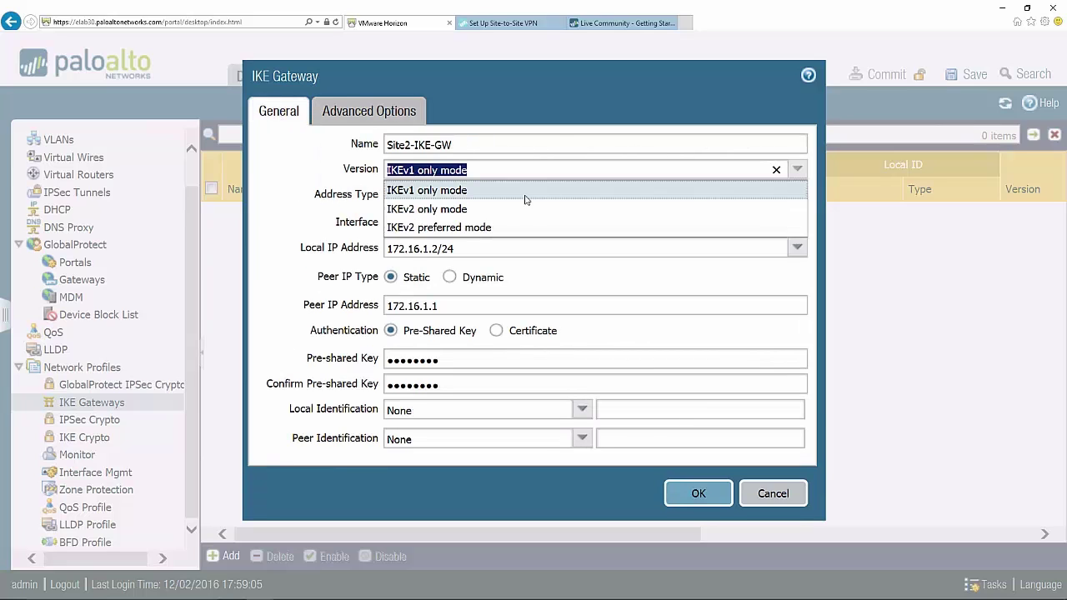
{"action": "left_click", "coordinate": [492, 230]}
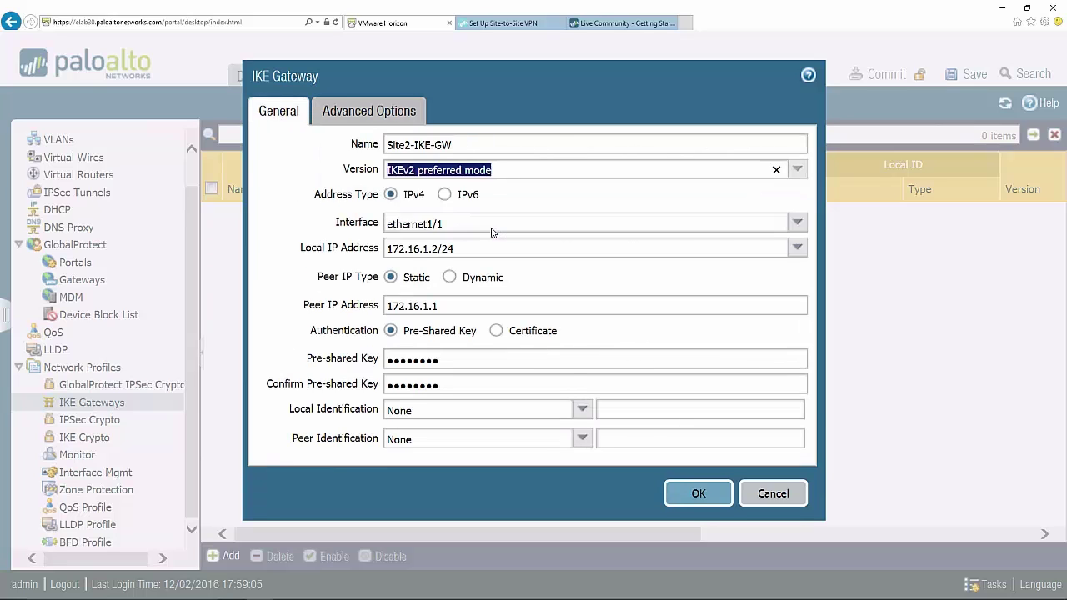
- Leave Passive Mode and NAT Traversal unchecked and save Site2-IKE-GW
{"action": "left_click", "coordinate": [350, 120]}
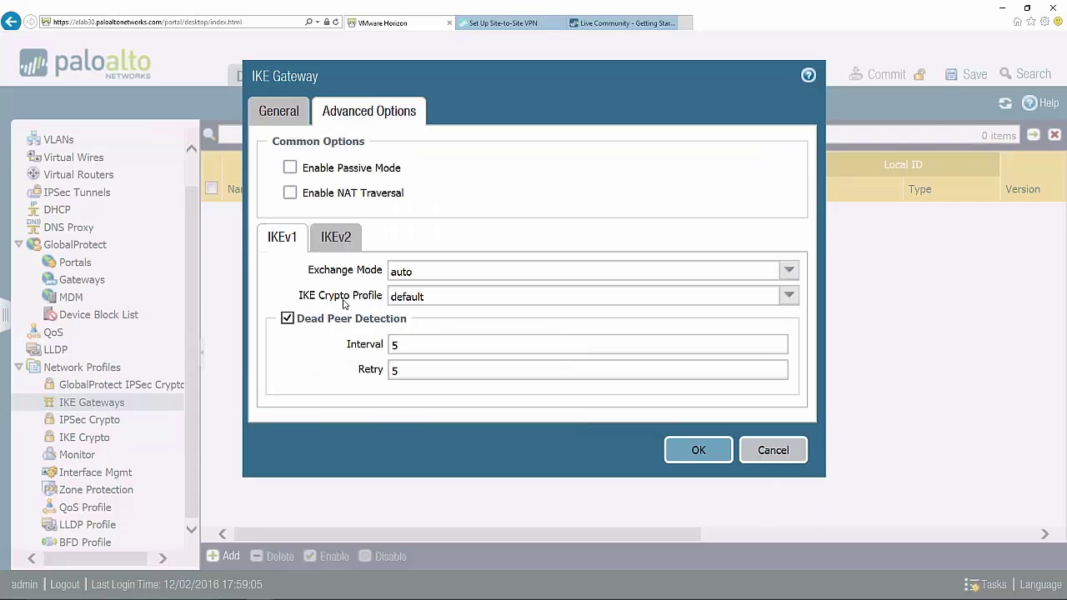
{"action": "left_click", "coordinate": [349, 238]}
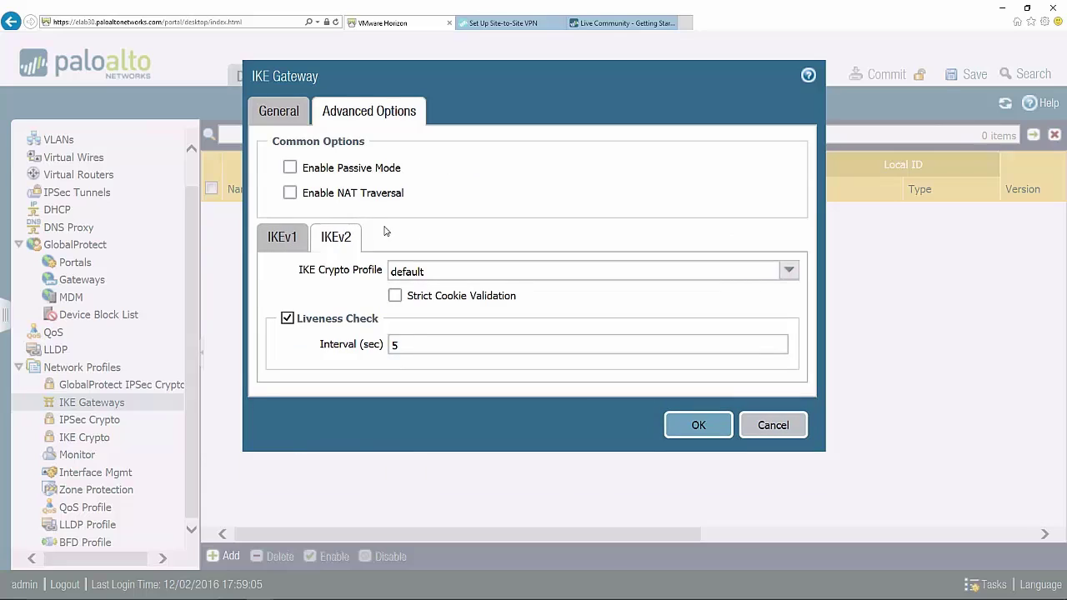
{"action": "left_click", "coordinate": [289, 239]}
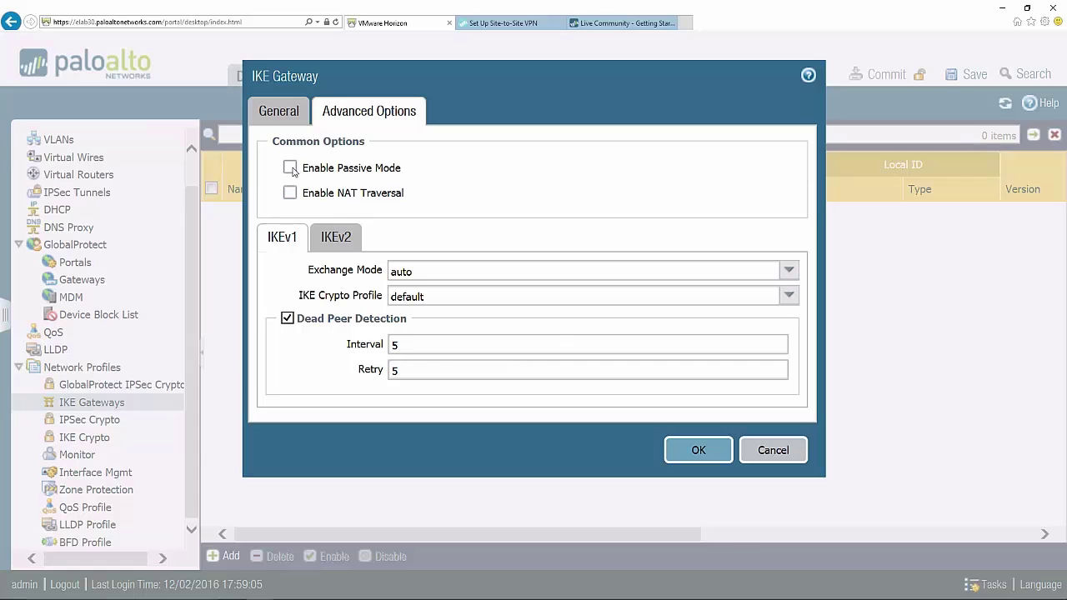
{"action": "left_click", "coordinate": [291, 171]}
{"action": "left_click", "coordinate": [292, 170]}
{"action": "left_click", "coordinate": [290, 193]}
{"action": "left_click", "coordinate": [290, 194]}
{"action": "left_click", "coordinate": [283, 124]}
{"action": "left_click", "coordinate": [719, 501]}
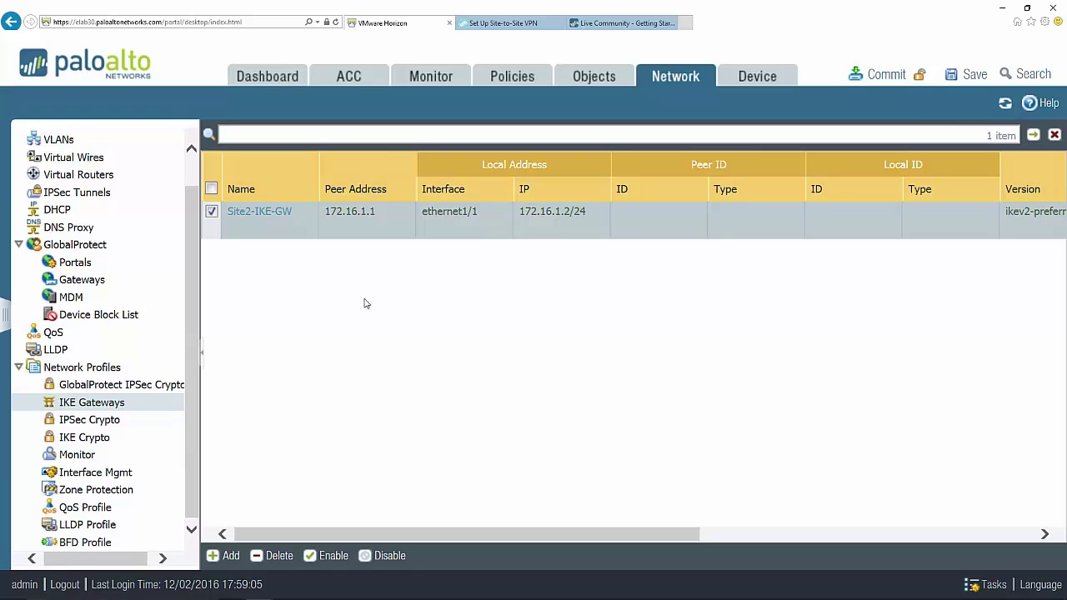
- Open Network Profiles > IPSec Crypto in the navigation tree
{"action": "scroll", "coordinate": [193, 174], "scroll_direction": "up", "scroll_amount": 1}
{"action": "scroll", "coordinate": [193, 174], "scroll_direction": "up", "scroll_amount": 1}
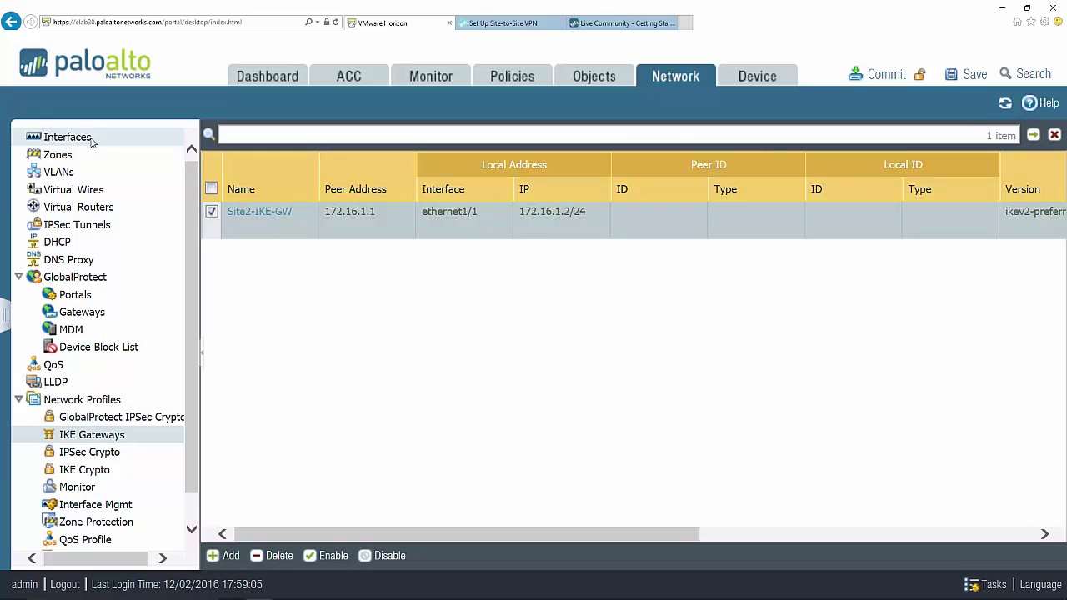
{"action": "left_click", "coordinate": [140, 456]}
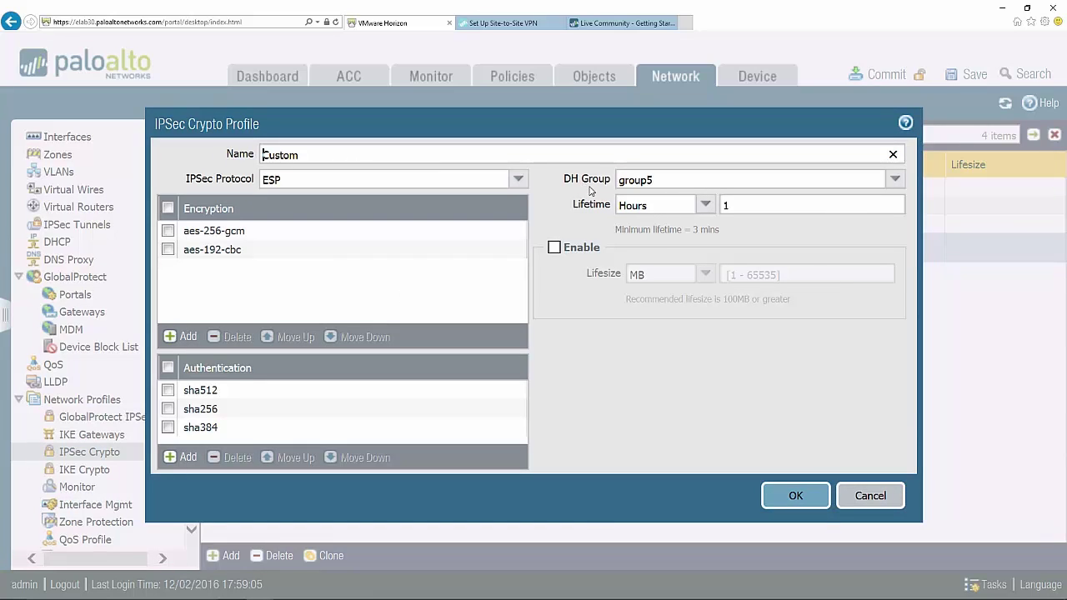
- Add aes-128-cbc encryption and save the Custom IPSec crypto profile
{"action": "left_click", "coordinate": [182, 338]}
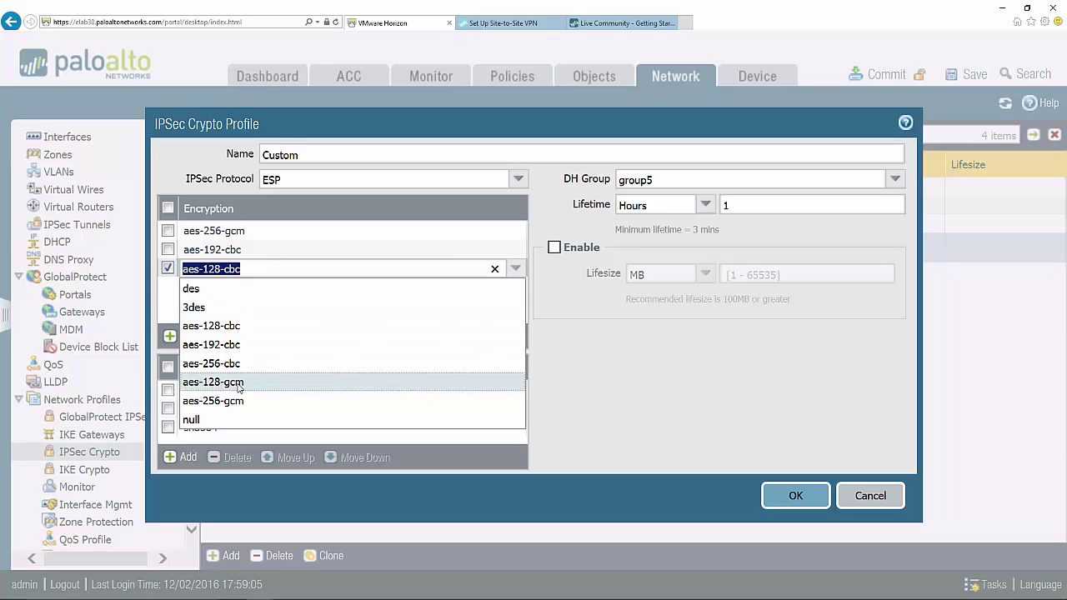
{"action": "left_click", "coordinate": [234, 326]}
{"action": "left_click", "coordinate": [404, 344]}
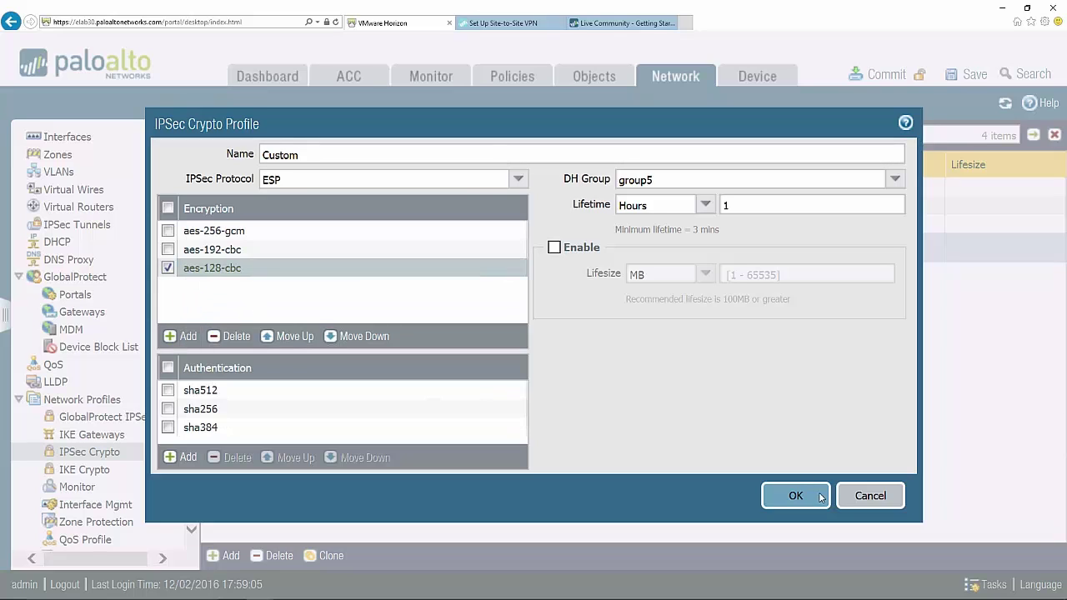
{"action": "key", "text": "Return"}
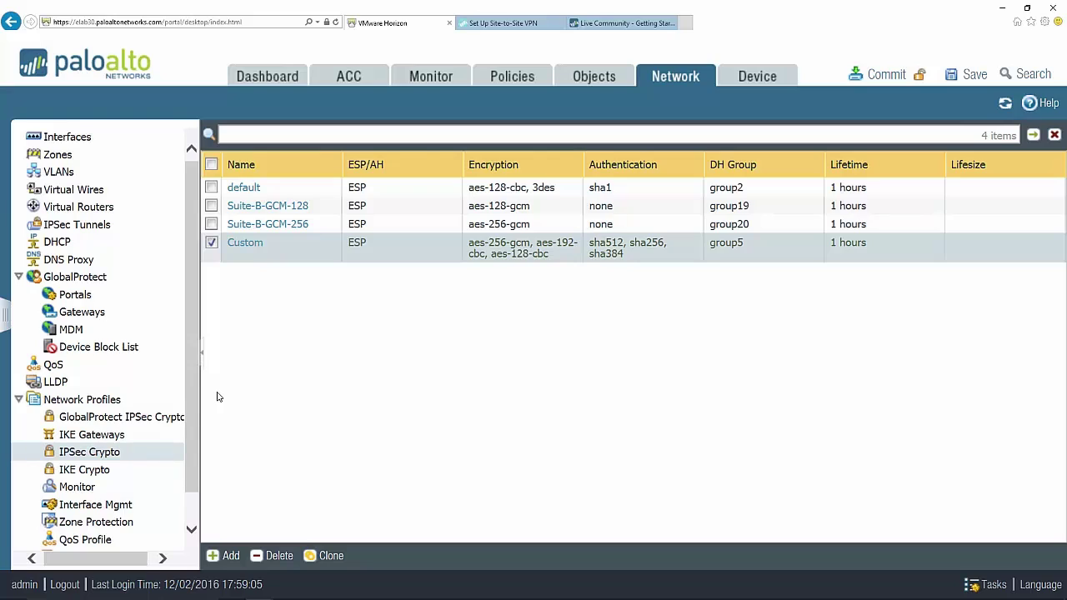
{"action": "left_click", "coordinate": [60, 137]}
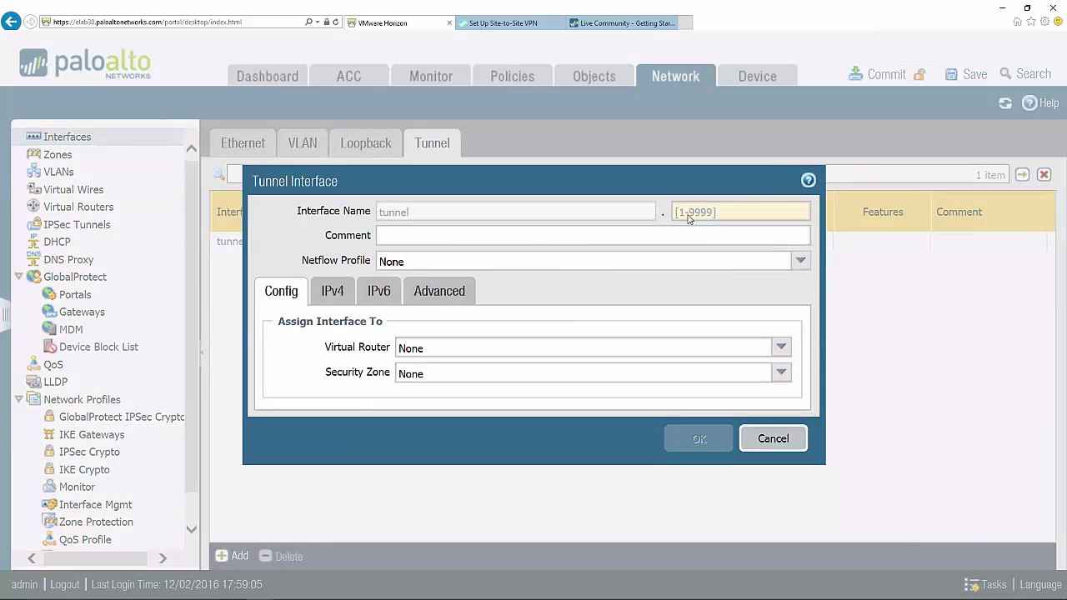
- Create tunnel interface number 2 on VirtualRouter1 in the VPN zone and save it
{"action": "left_click", "coordinate": [688, 215]}
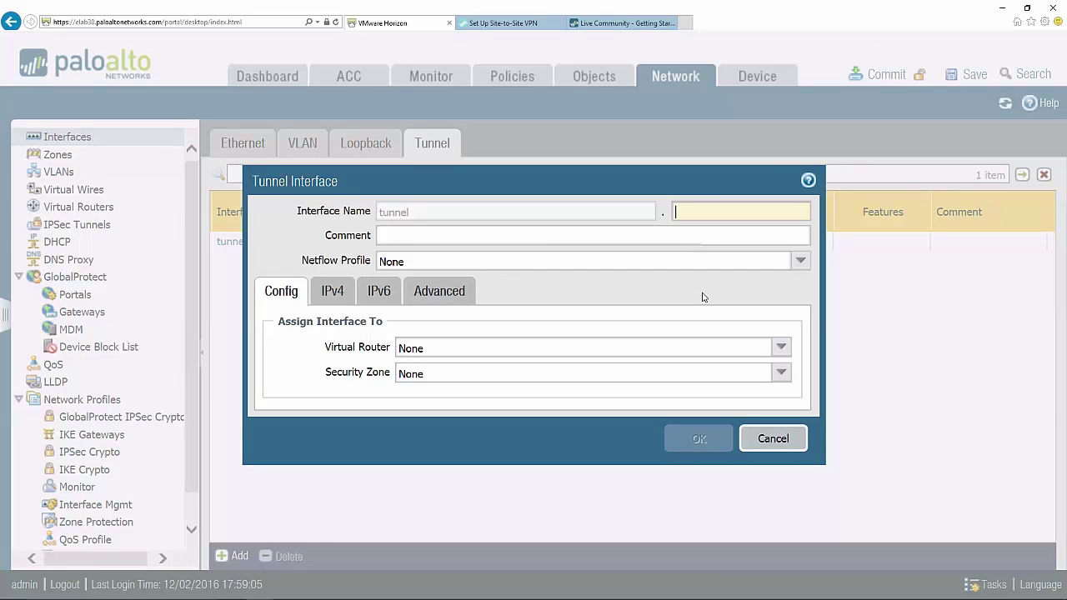
{"action": "type", "text": "2"}
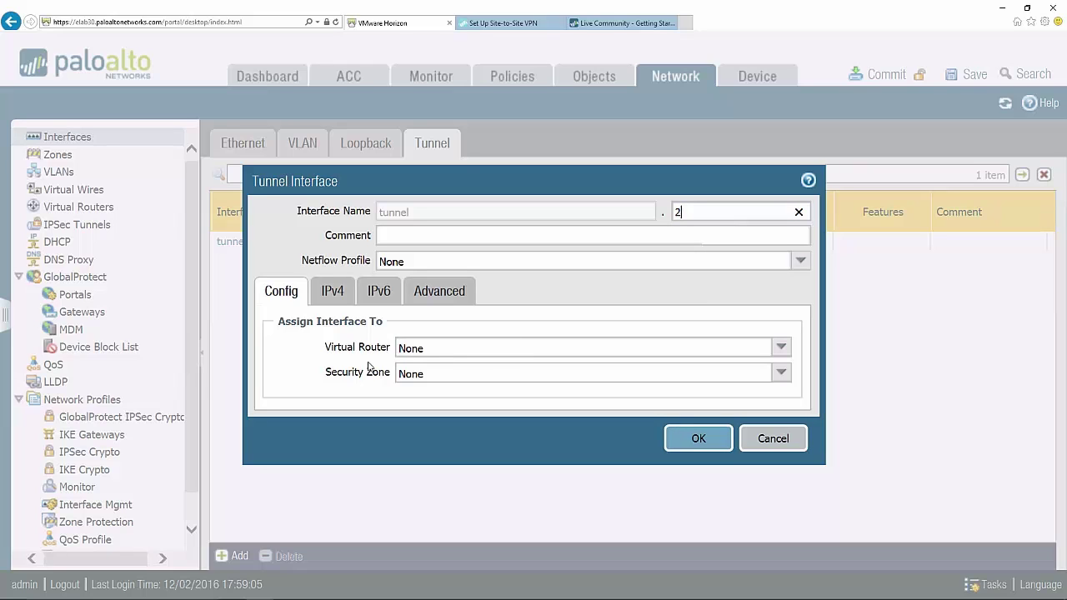
{"action": "left_click", "coordinate": [758, 350]}
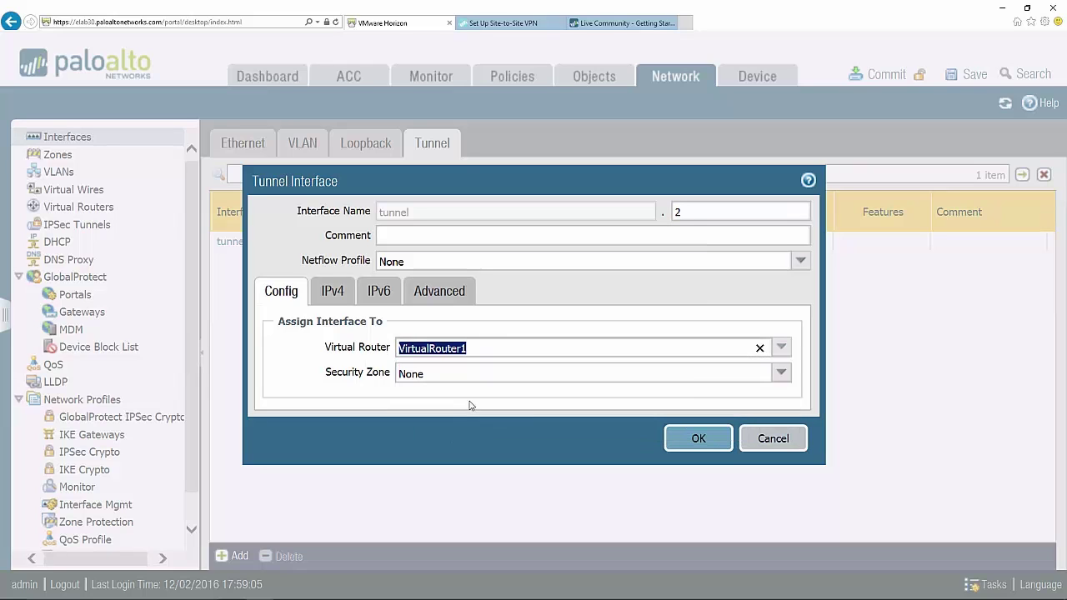
{"action": "left_click", "coordinate": [434, 376]}
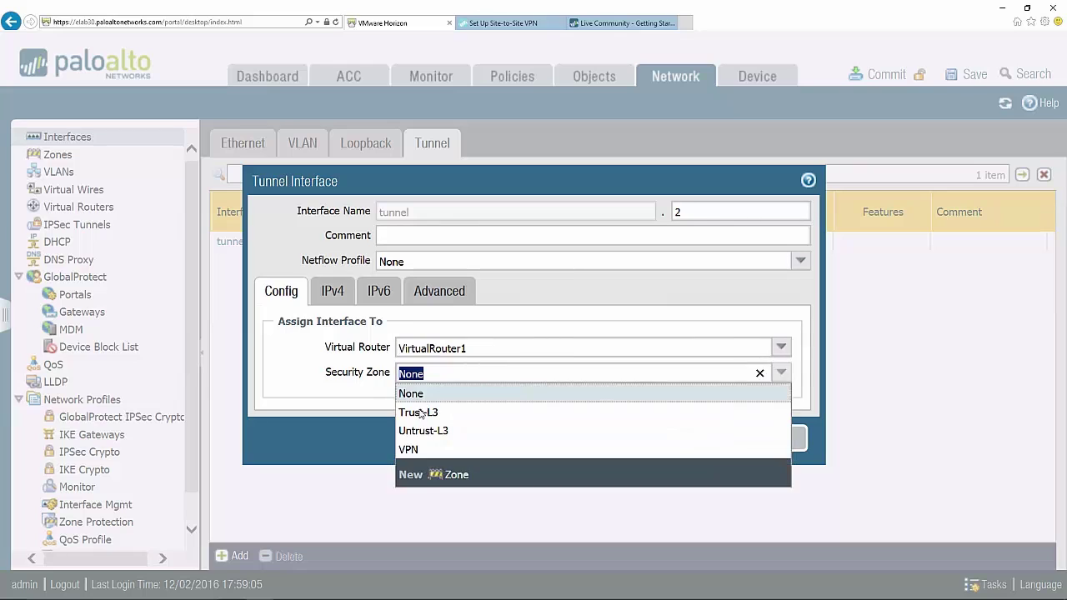
{"action": "left_click", "coordinate": [408, 449]}
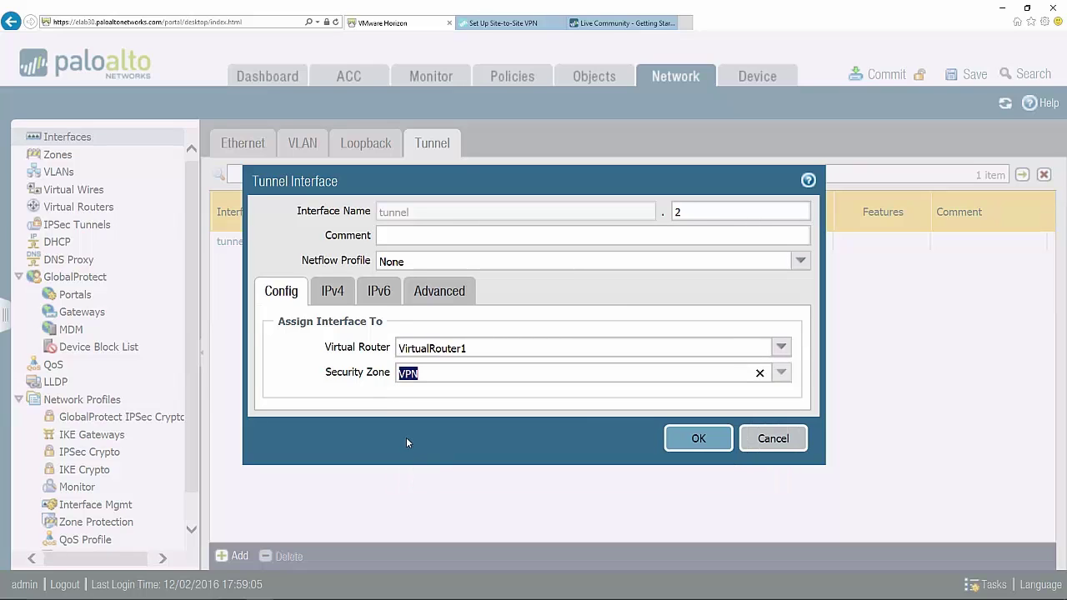
{"action": "left_click", "coordinate": [782, 374]}
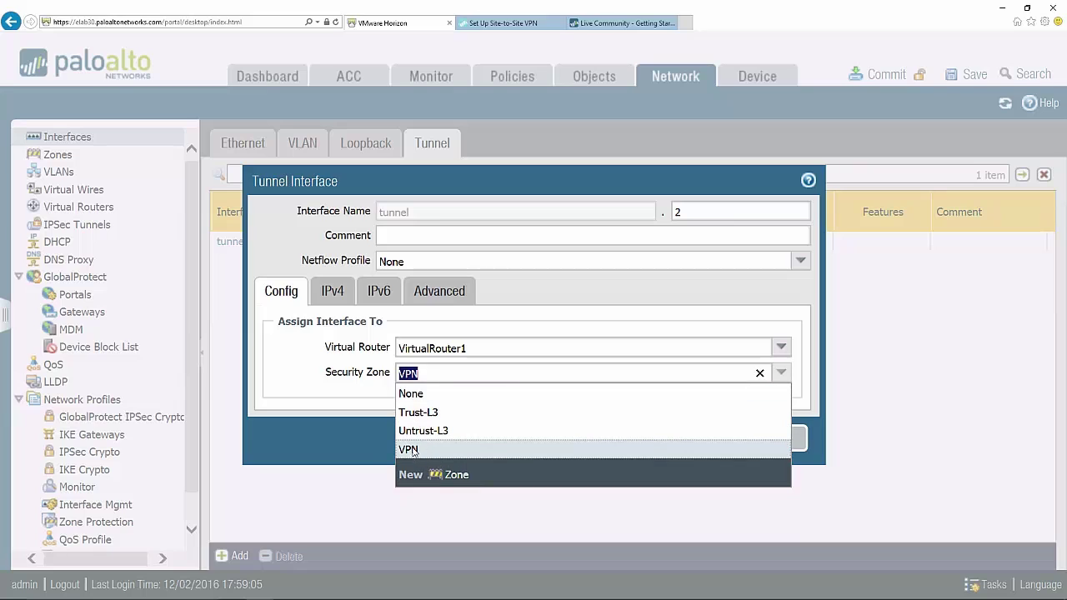
{"action": "left_click", "coordinate": [358, 387]}
{"action": "left_click", "coordinate": [428, 408]}
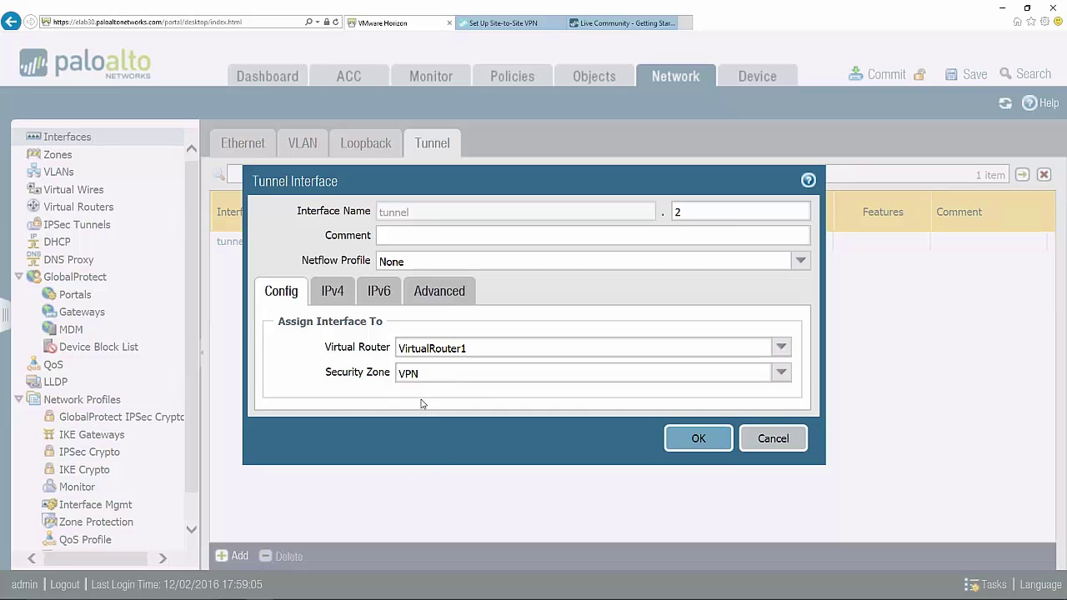
{"action": "left_click", "coordinate": [704, 437]}
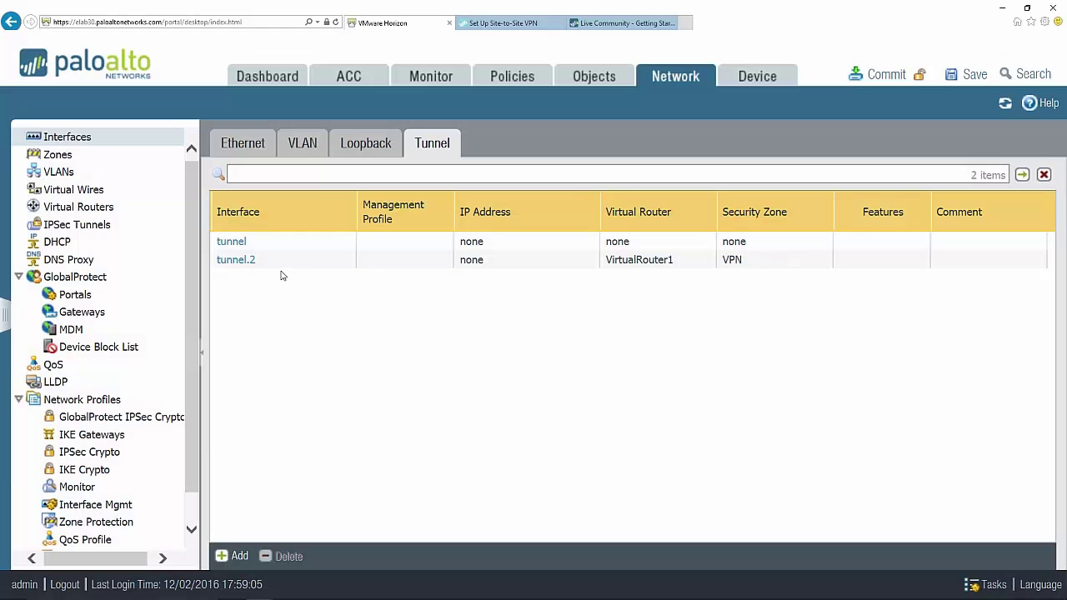
- Start a new IPSec tunnel named Site2-to-Site1
{"action": "mouse_move", "coordinate": [285, 269]}
{"action": "left_click", "coordinate": [115, 225]}
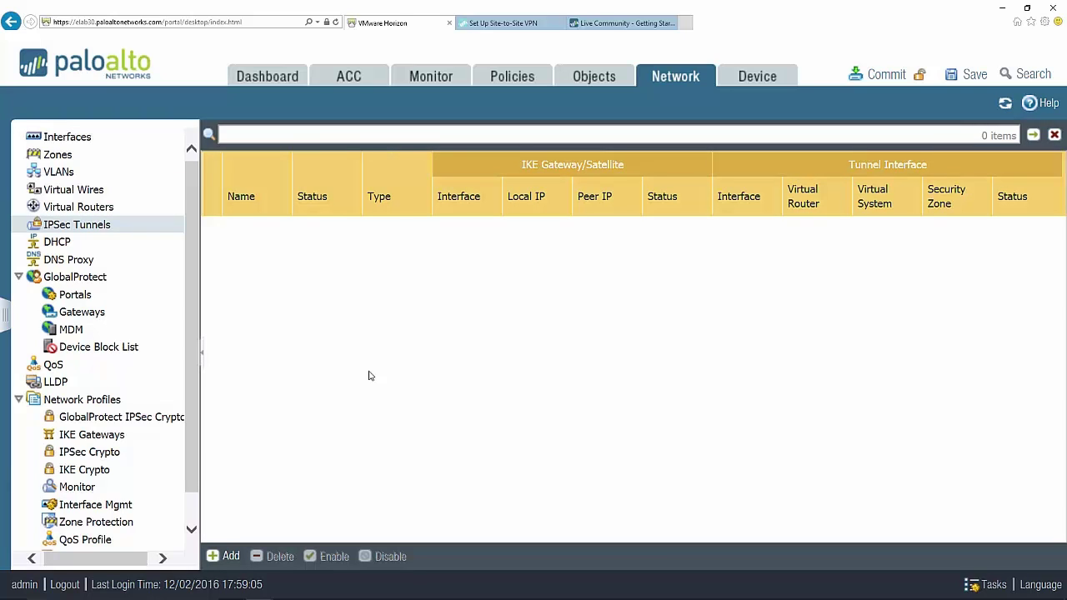
{"action": "left_click", "coordinate": [227, 556]}
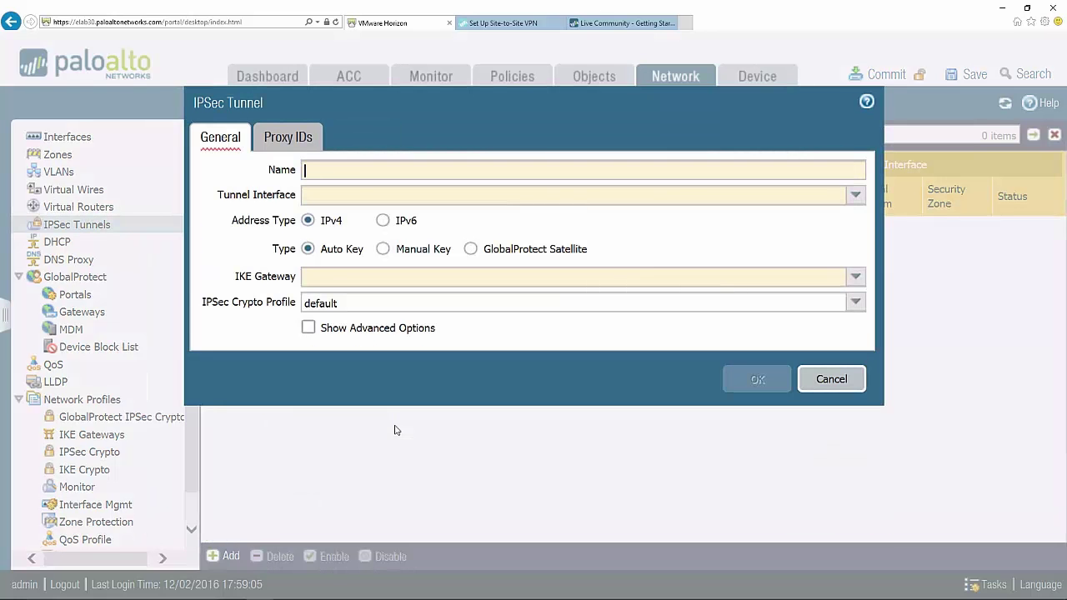
{"action": "type", "text": "Site2-to-Site1"}
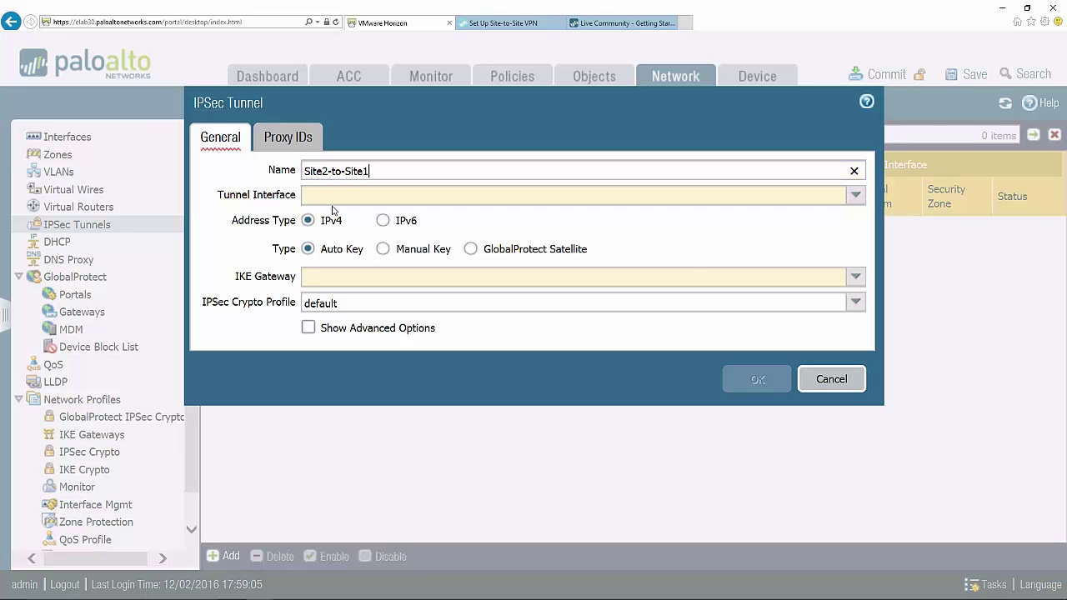
- Choose tunnel.2, gateway Site2-IKE-GW and the Custom crypto profile, and show advanced options
{"action": "left_click", "coordinate": [856, 195]}
{"action": "left_click", "coordinate": [410, 236]}
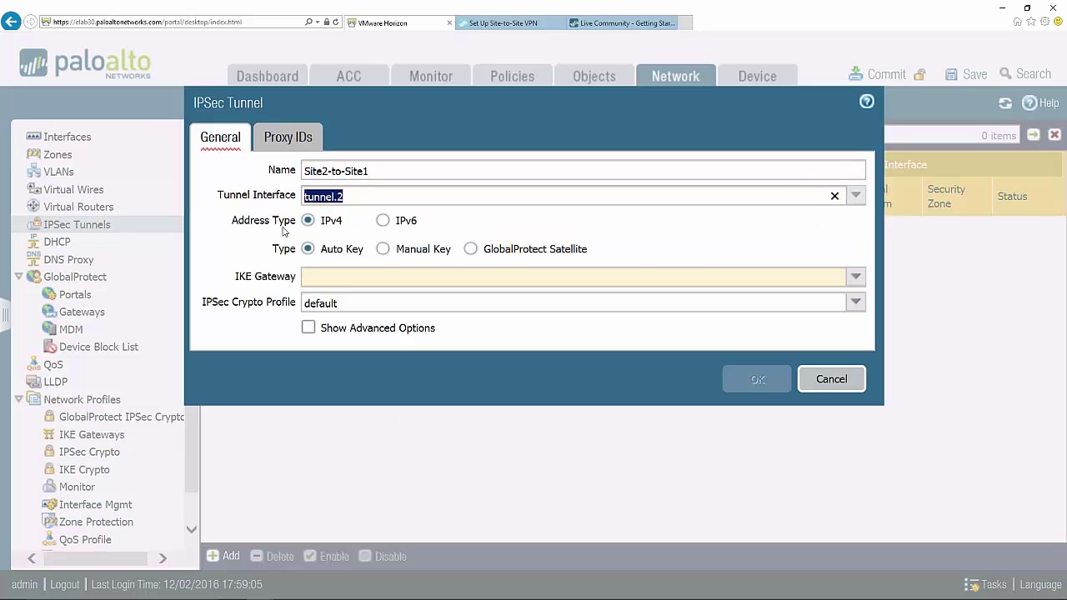
{"action": "left_click", "coordinate": [856, 276]}
{"action": "left_click", "coordinate": [379, 297]}
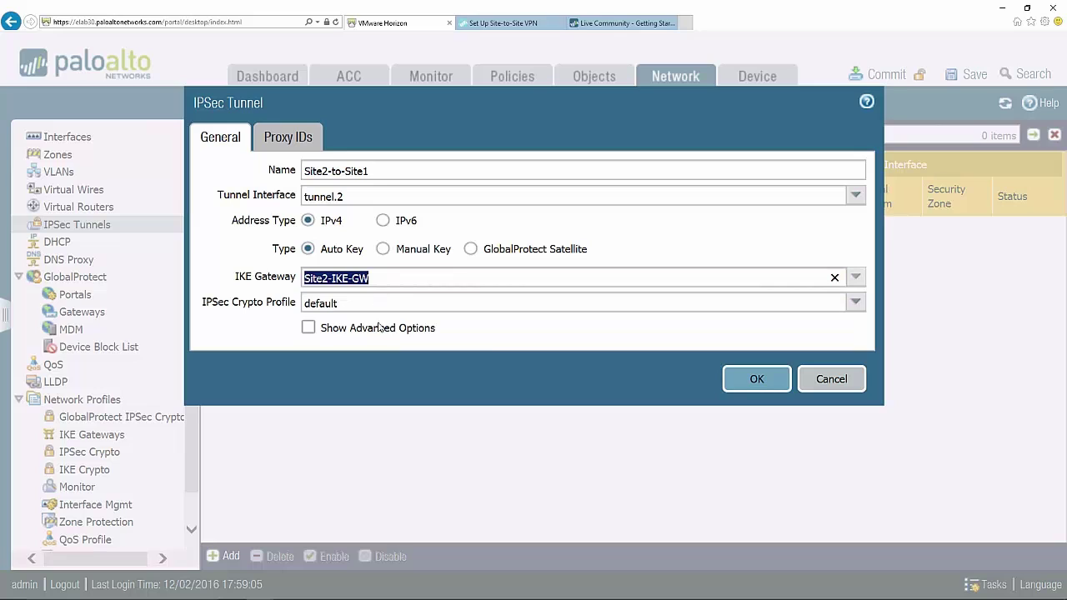
{"action": "left_click", "coordinate": [392, 303]}
{"action": "left_click", "coordinate": [337, 326]}
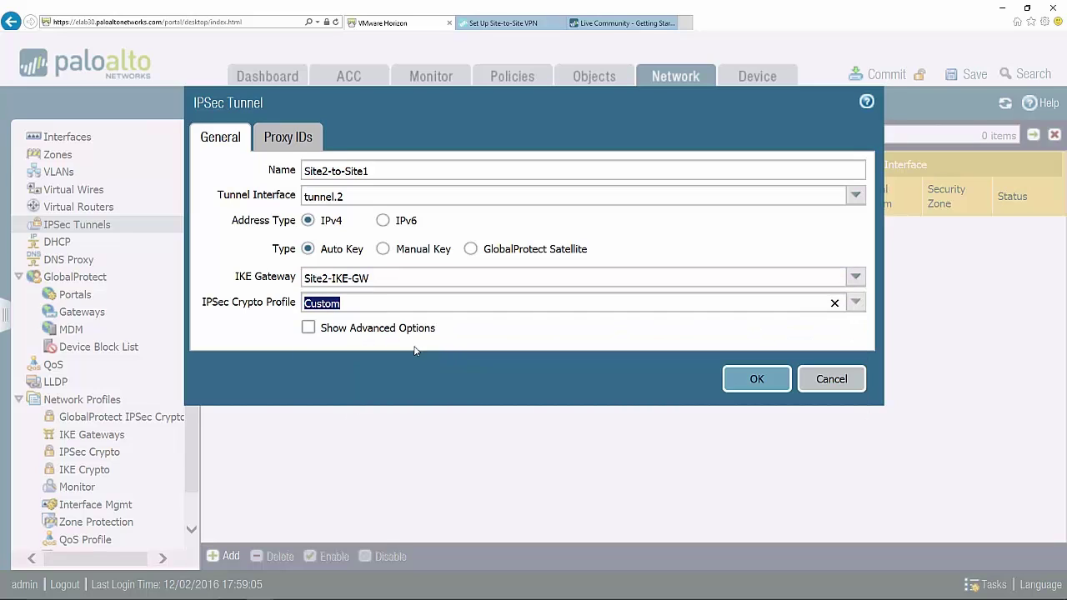
{"action": "left_click", "coordinate": [309, 327]}
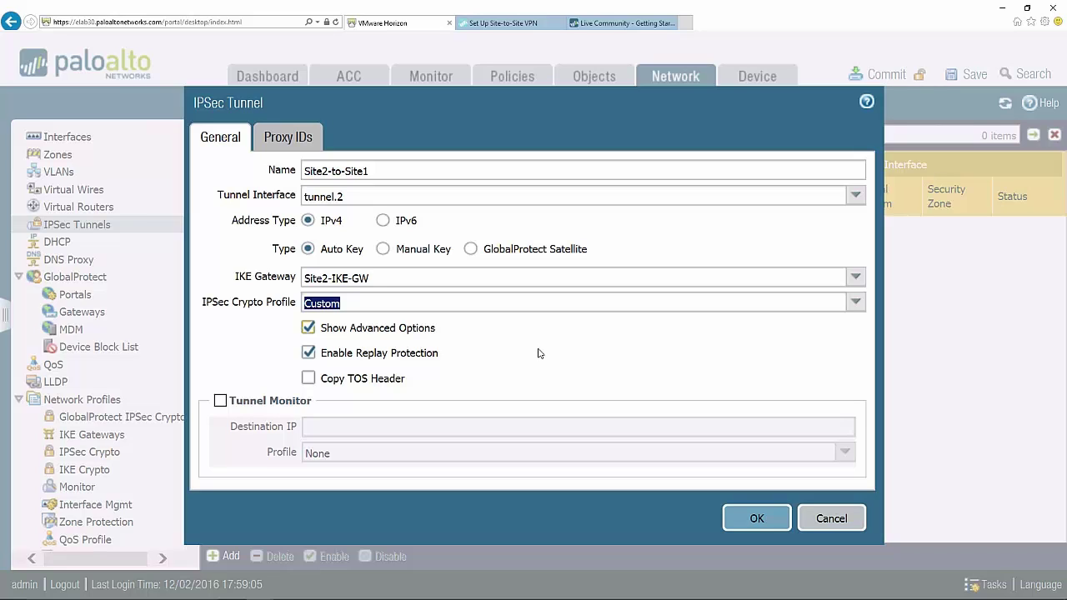
- Review the Proxy IDs tab and save the Site2-to-Site1 IPSec tunnel
{"action": "left_click", "coordinate": [298, 139]}
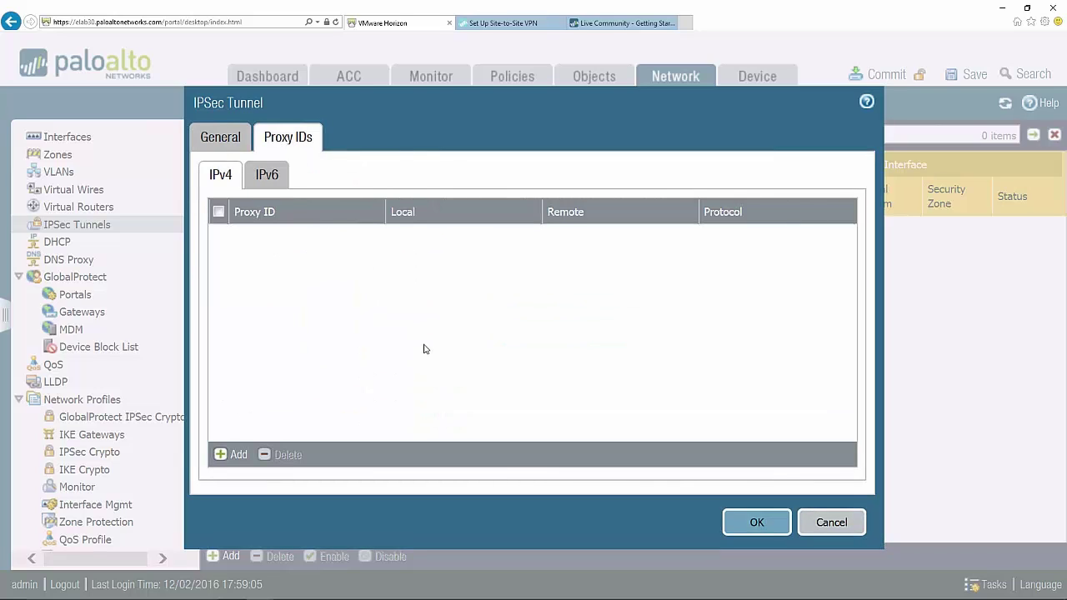
{"action": "left_click", "coordinate": [217, 139]}
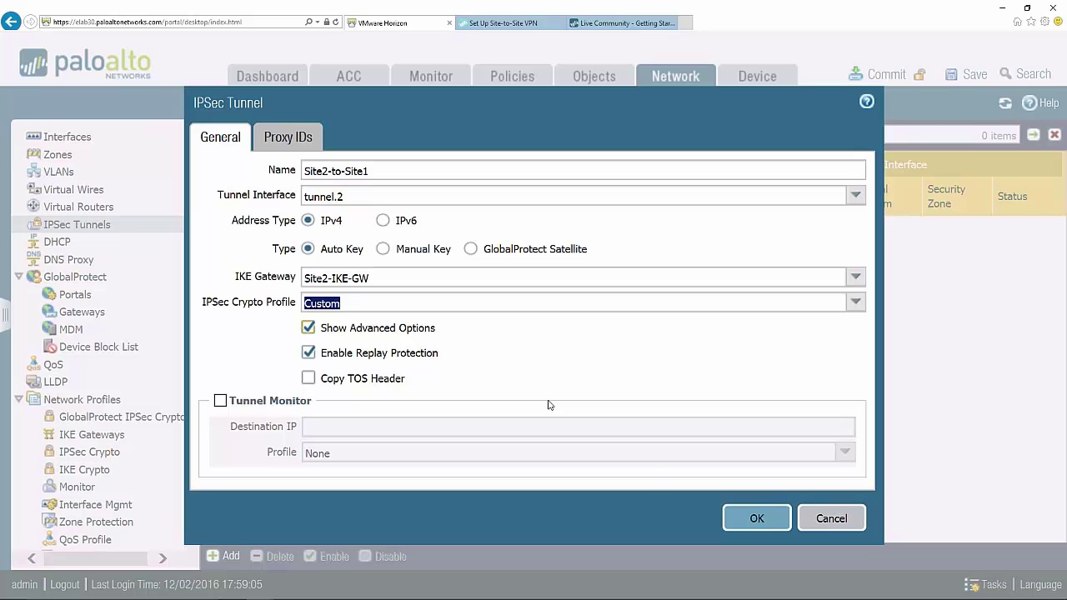
{"action": "left_click", "coordinate": [730, 513]}
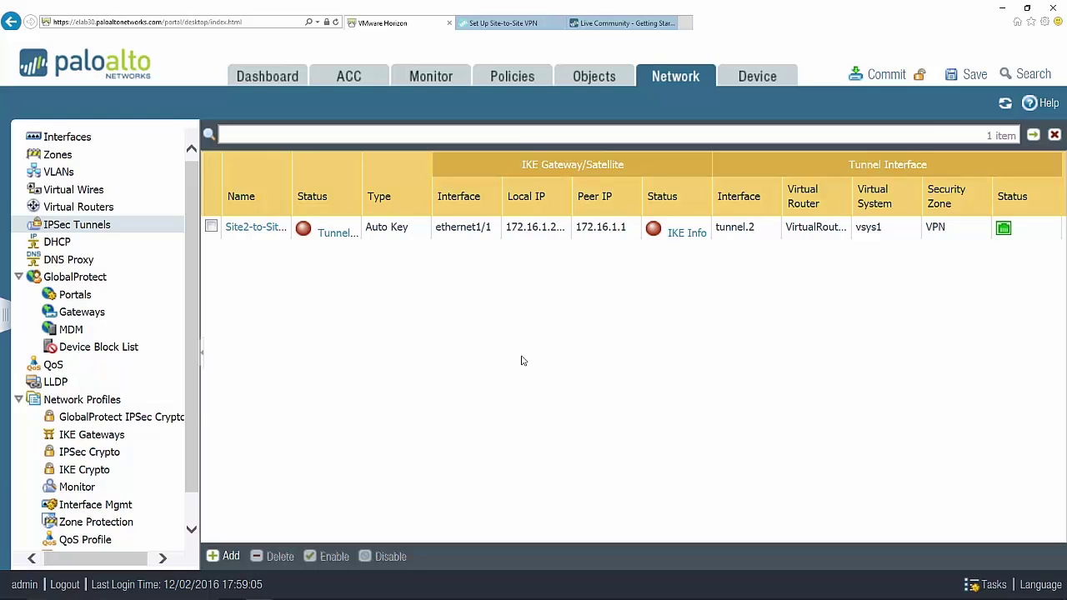
{"action": "left_click", "coordinate": [88, 213]}
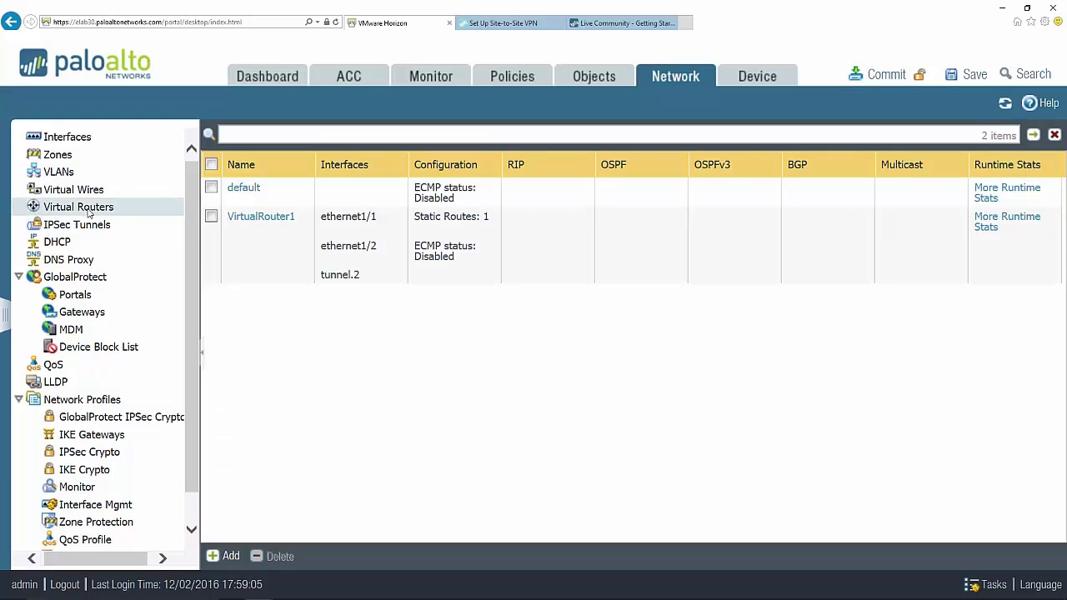
- In VirtualRouter1, add static route Route-to-Site1 with destination 192.168.1.0/24
{"action": "left_click", "coordinate": [258, 217]}
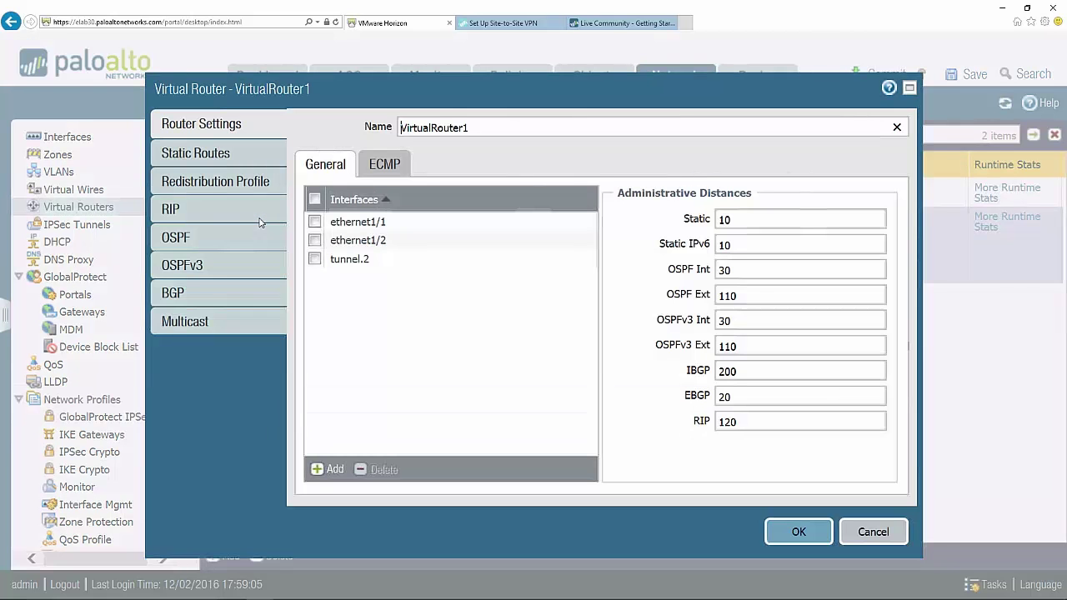
{"action": "left_click", "coordinate": [212, 155]}
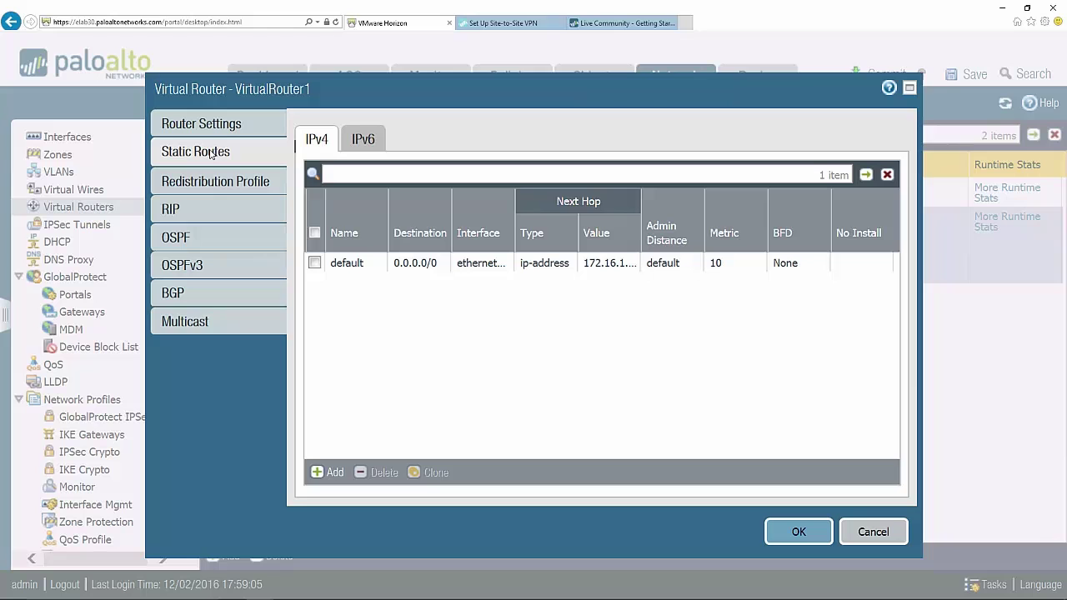
{"action": "left_click", "coordinate": [335, 473]}
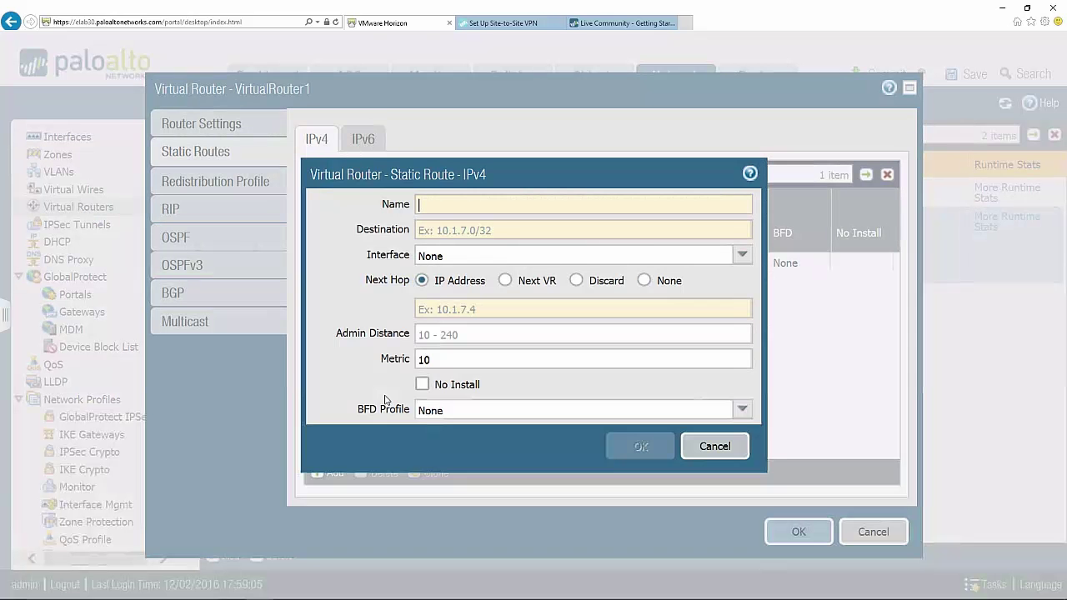
{"action": "type", "text": "Stat"}
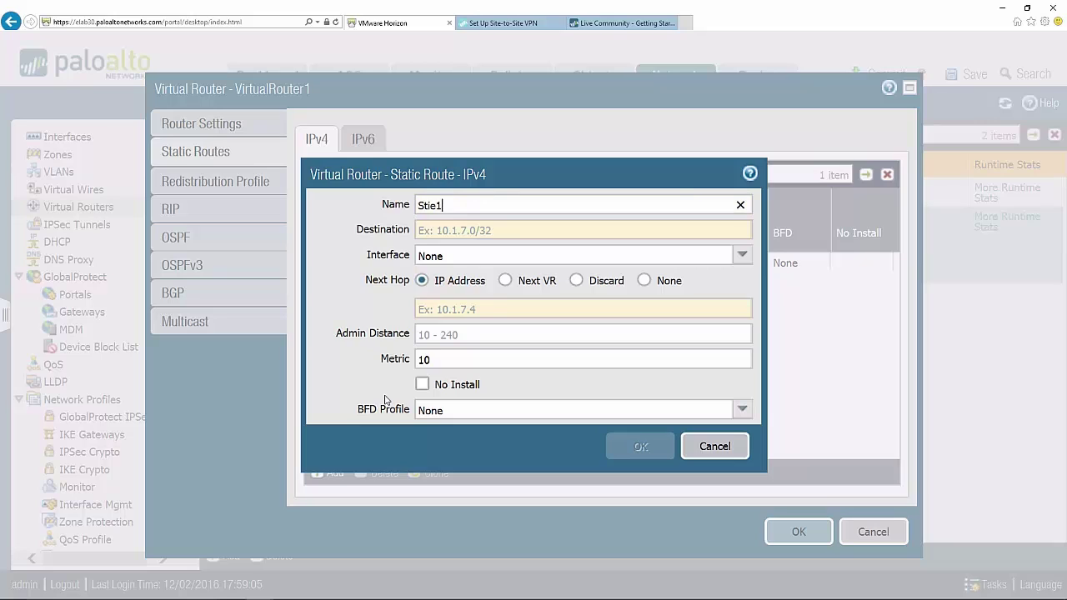
{"action": "key", "text": "BackSpace"}
{"action": "key", "text": "BackSpace"}
{"action": "key", "text": "BackSpace"}
{"action": "key", "text": "BackSpace"}
{"action": "type", "text": "Route-to-Stie"}
{"action": "key", "text": "BackSpace"}
{"action": "key", "text": "BackSpace"}
{"action": "type", "text": "ite1"}
{"action": "key", "text": "Tab"}
{"action": "type", "text": "192.168.1.0/24"}
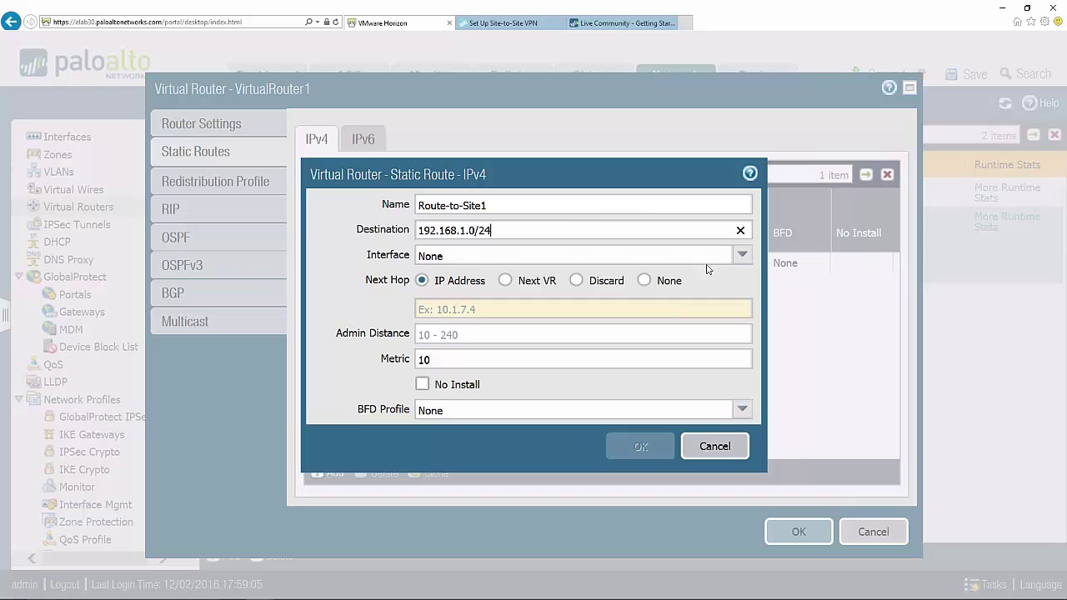
- Route it out interface tunnel.2 with Next Hop None, and save the virtual router
{"action": "left_click", "coordinate": [740, 257]}
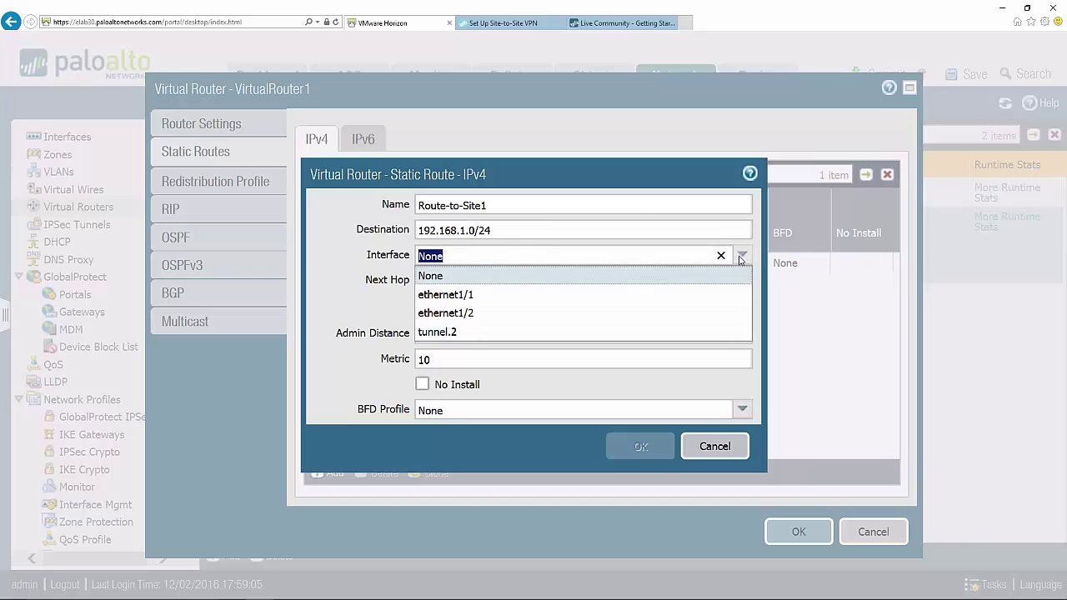
{"action": "left_click", "coordinate": [467, 332]}
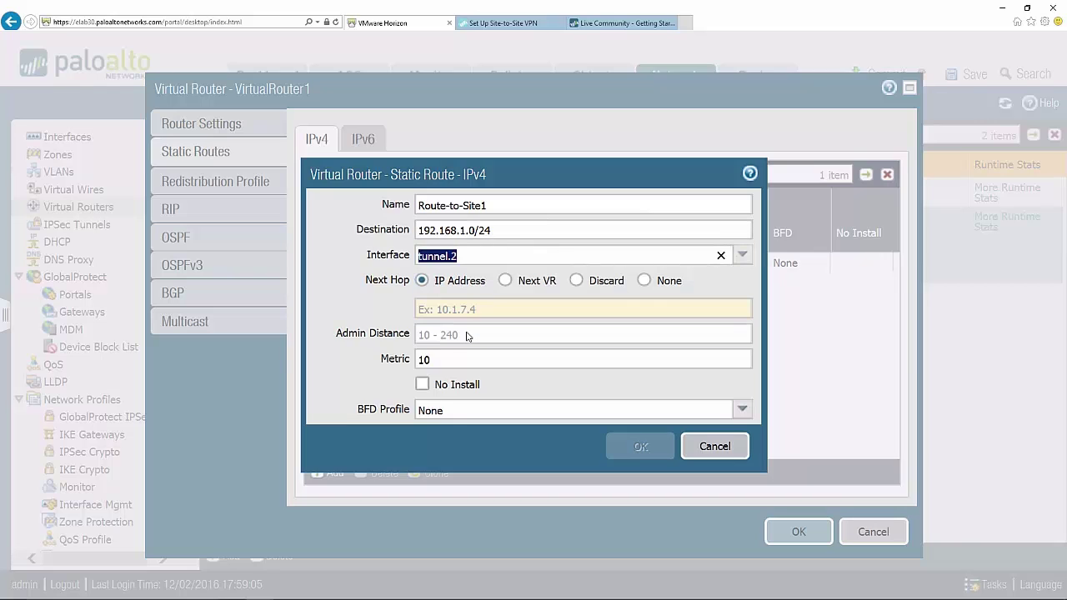
{"action": "left_click", "coordinate": [643, 280]}
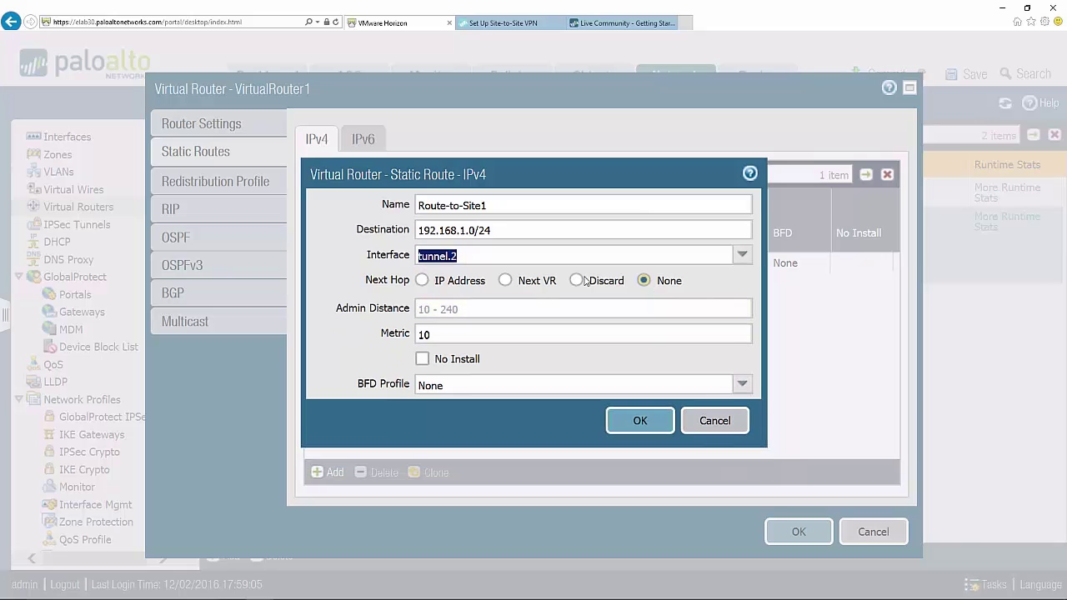
{"action": "left_click", "coordinate": [657, 423]}
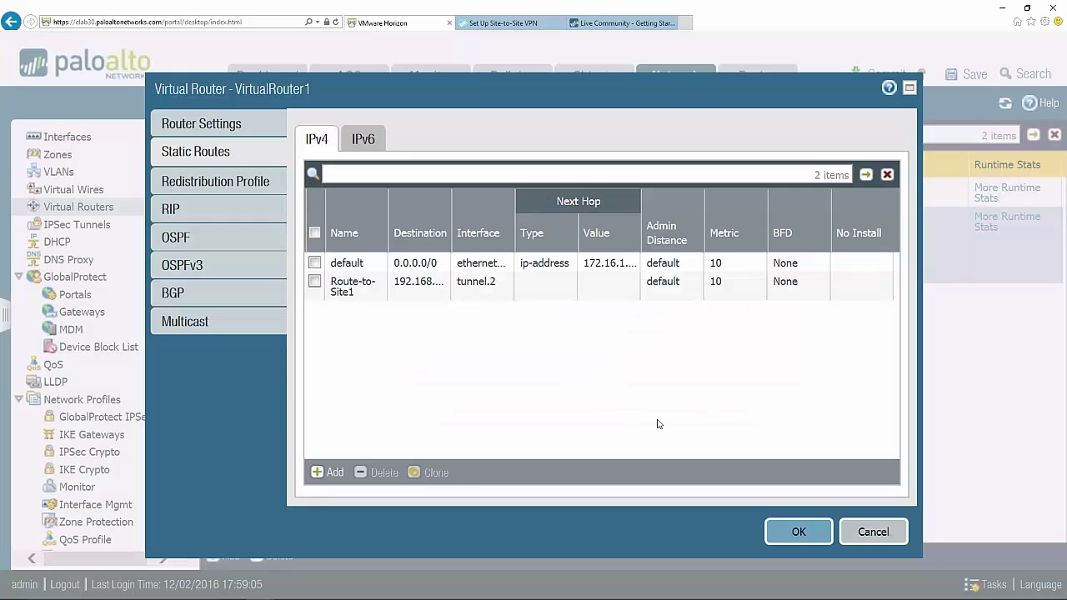
{"action": "left_click", "coordinate": [798, 531]}
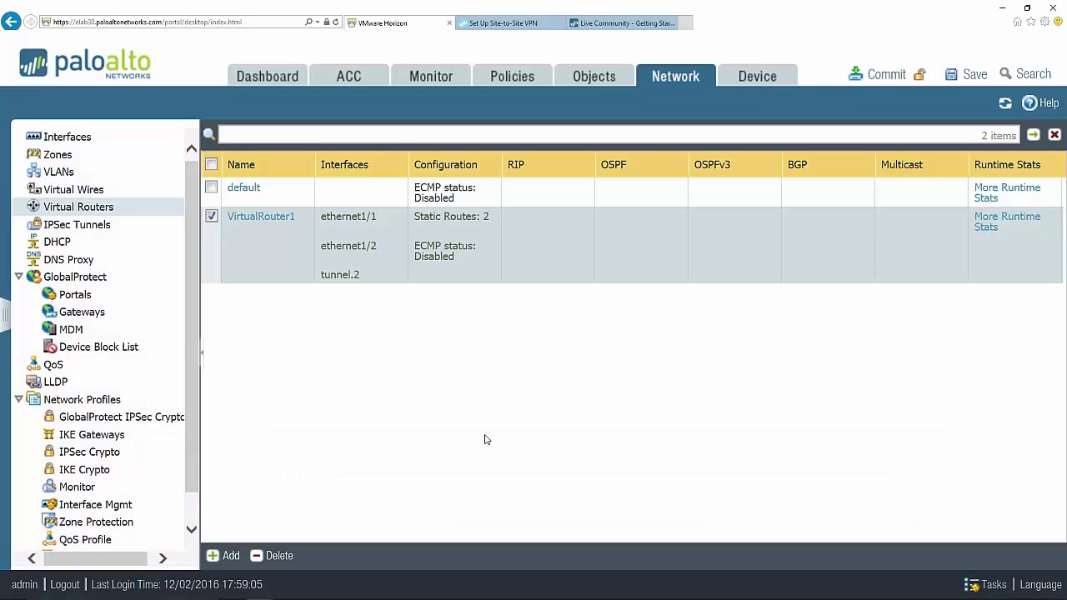
- Commit the configuration from the Policies tab, then return to the Network settings
{"action": "left_click", "coordinate": [510, 76]}
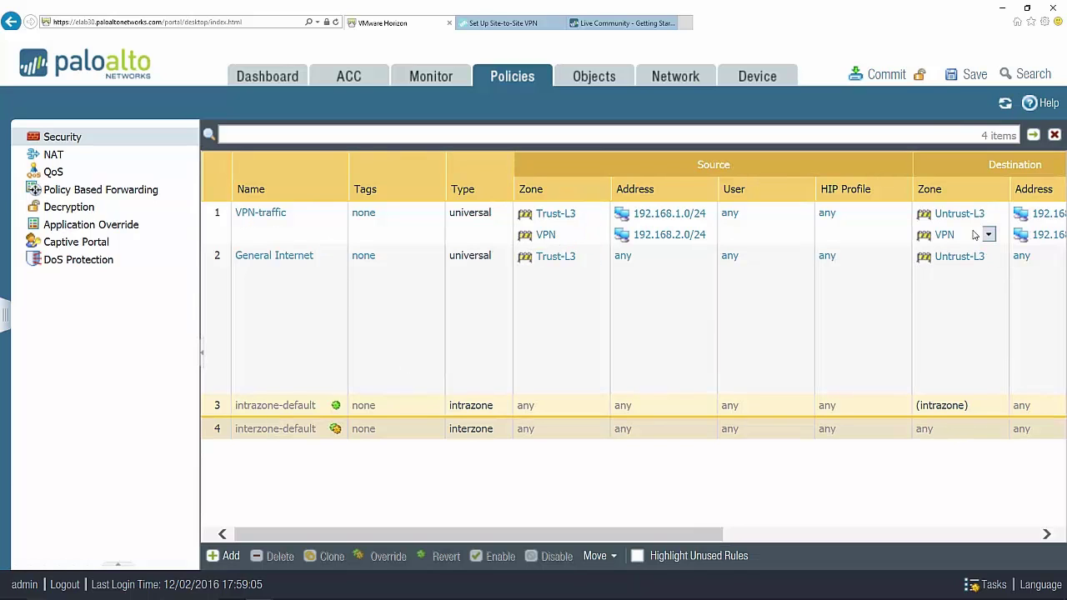
{"action": "left_click", "coordinate": [886, 74]}
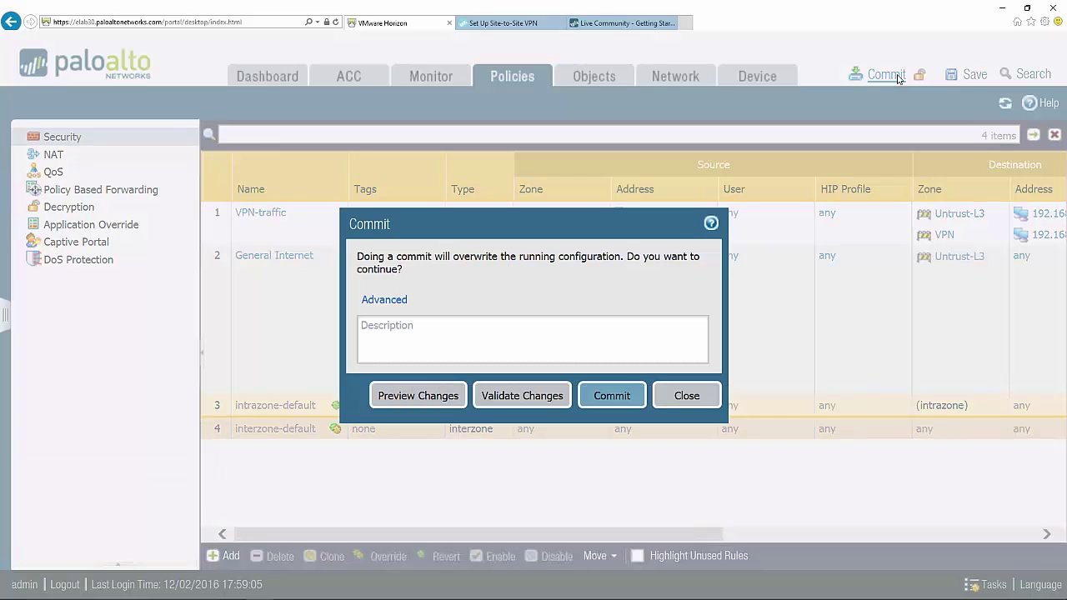
{"action": "left_click", "coordinate": [611, 399]}
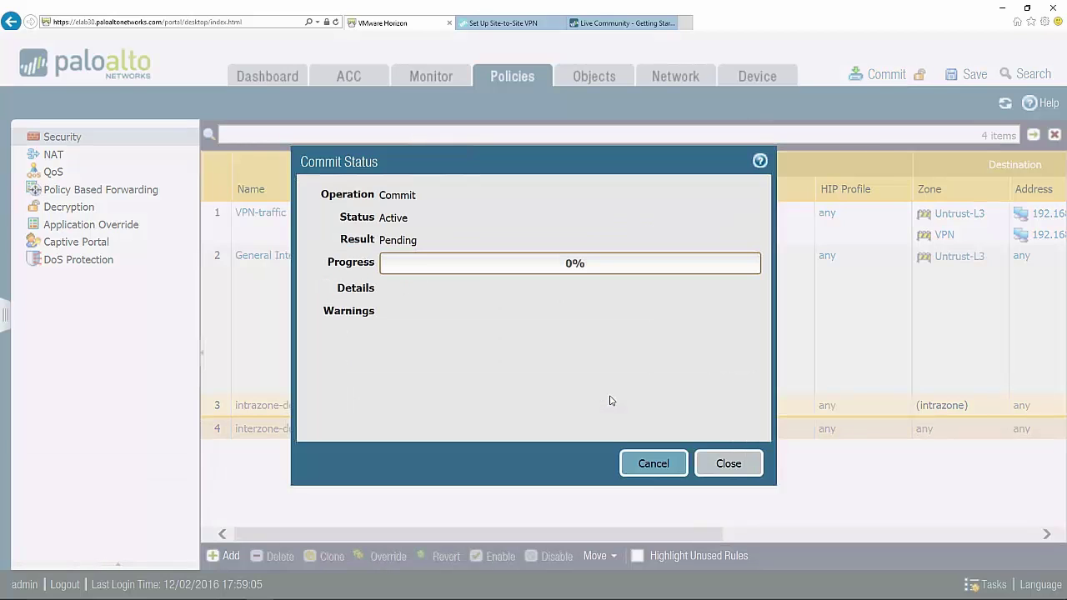
{"action": "left_click", "coordinate": [728, 463]}
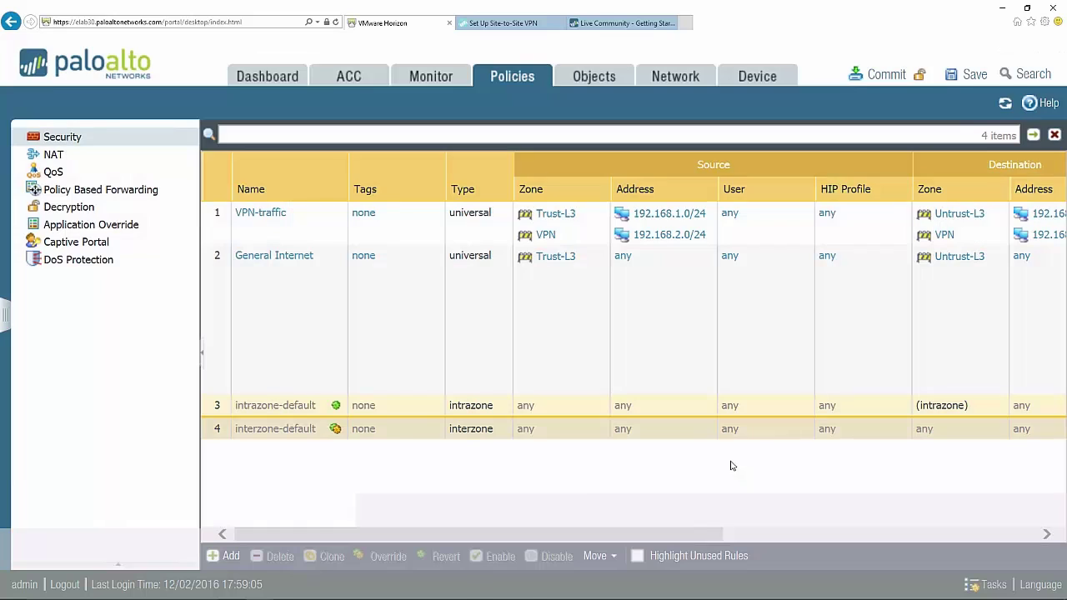
{"action": "left_click", "coordinate": [689, 78]}
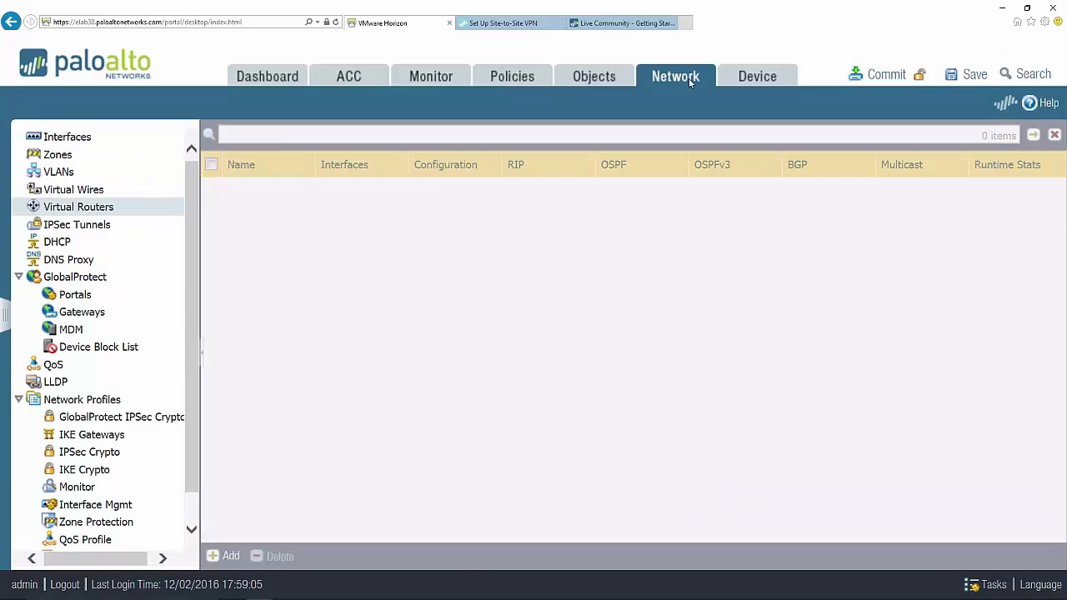
- Refresh the IPSec Tunnels list until Site2-to-Site1 shows green tunnel and IKE status
{"action": "left_click", "coordinate": [75, 225]}
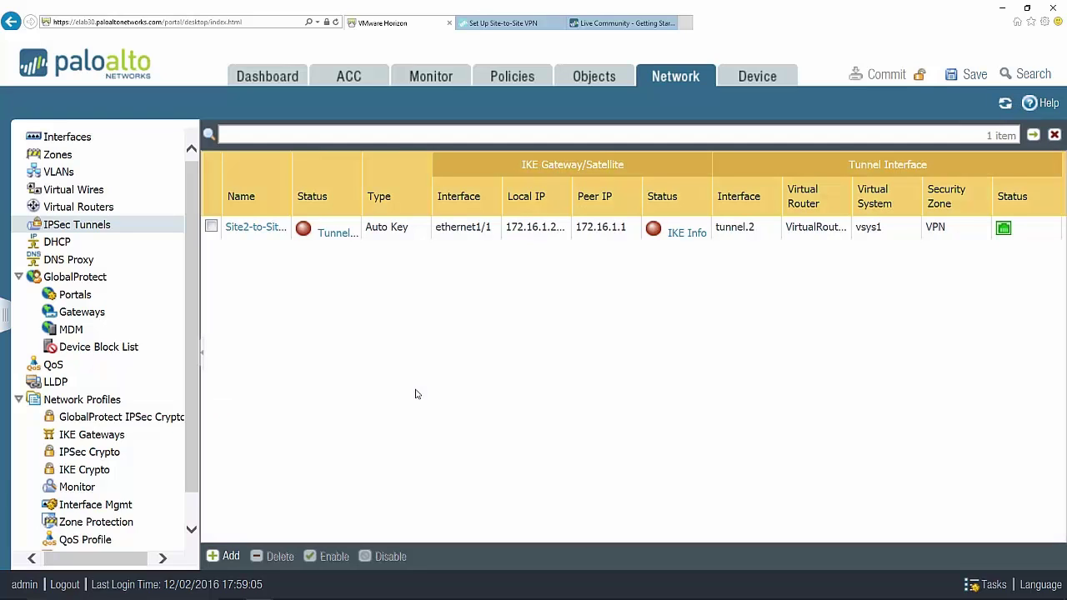
{"action": "left_click", "coordinate": [1004, 105]}
{"action": "left_click", "coordinate": [1006, 103]}
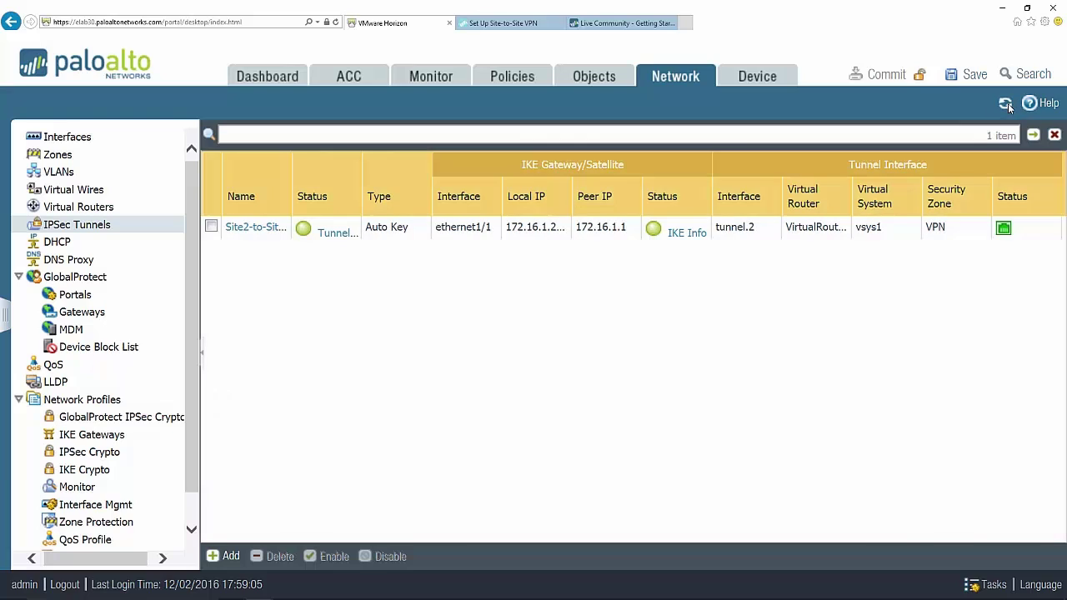